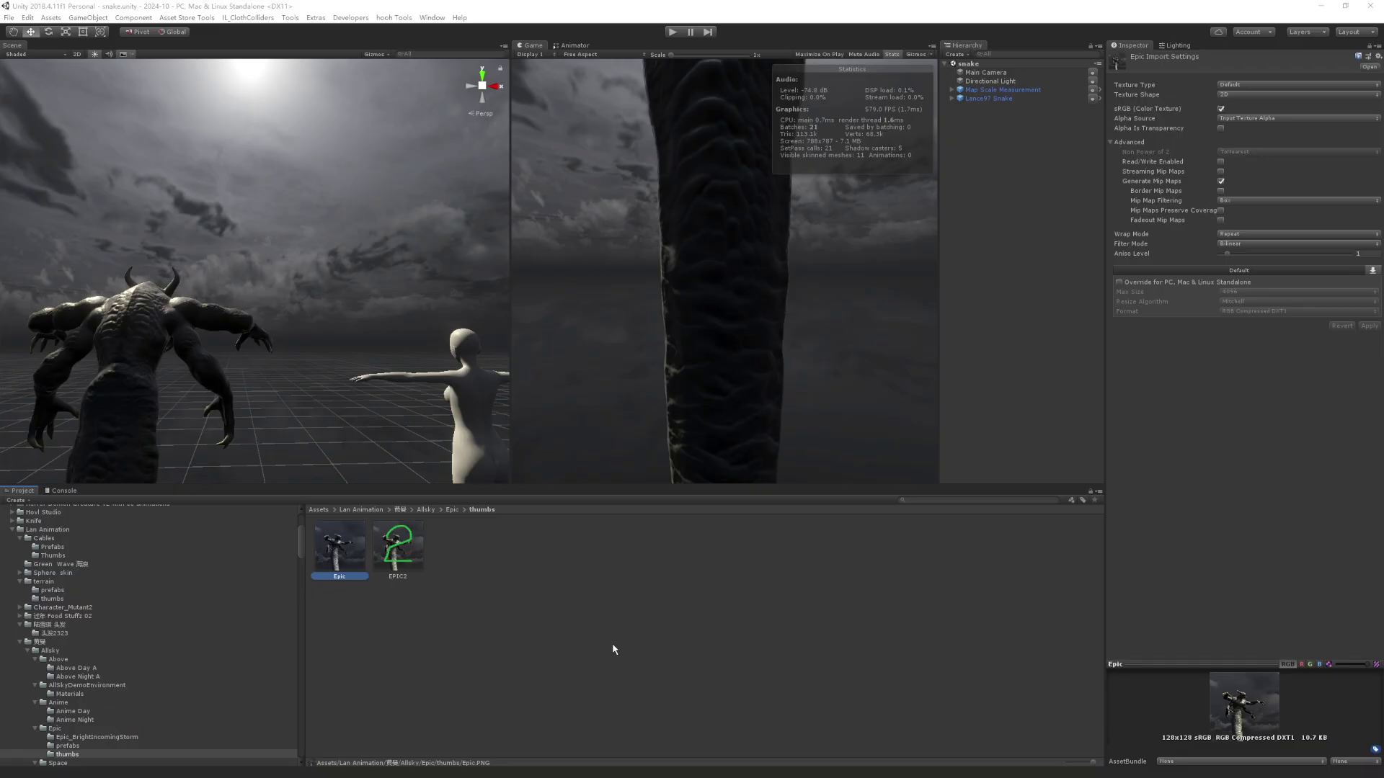
Return to the AllSky Epic folder and clear the selection.
click(452, 510)
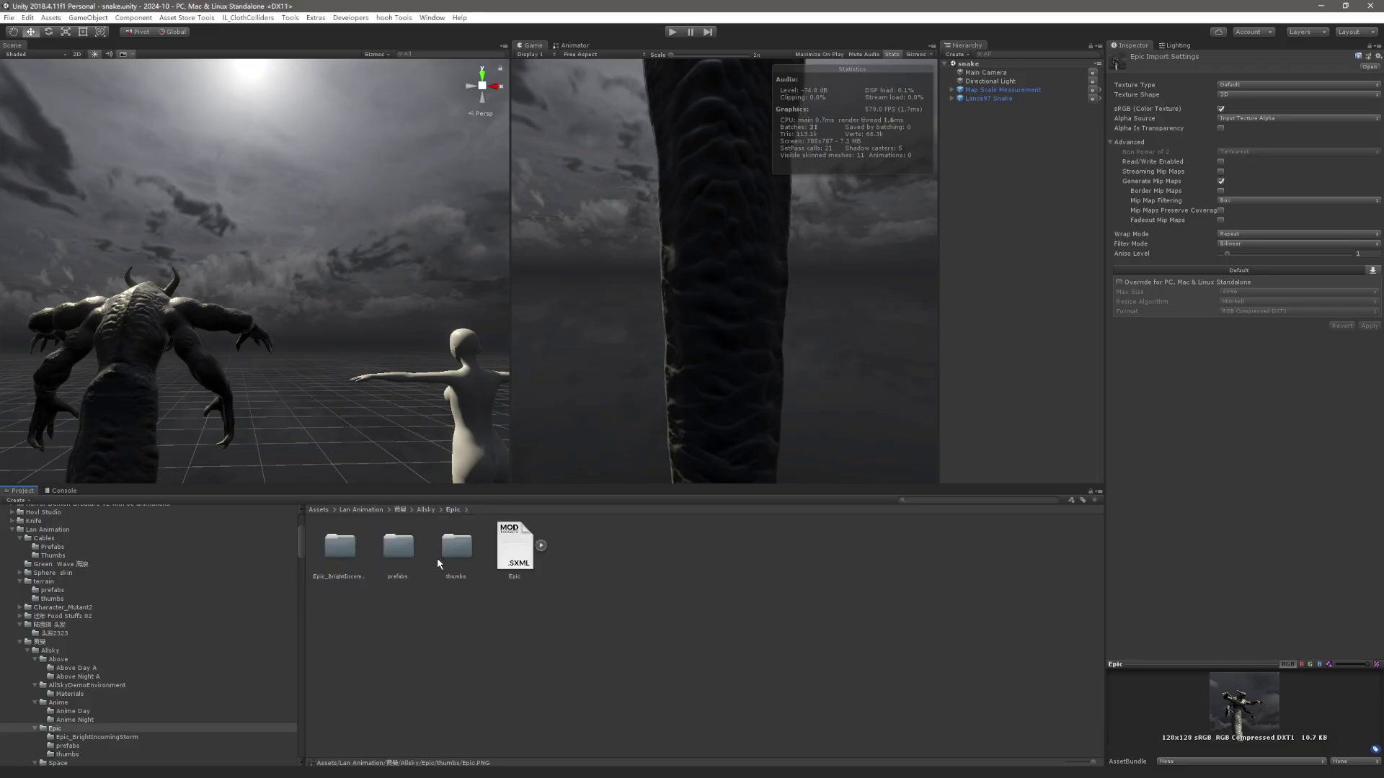
click(606, 631)
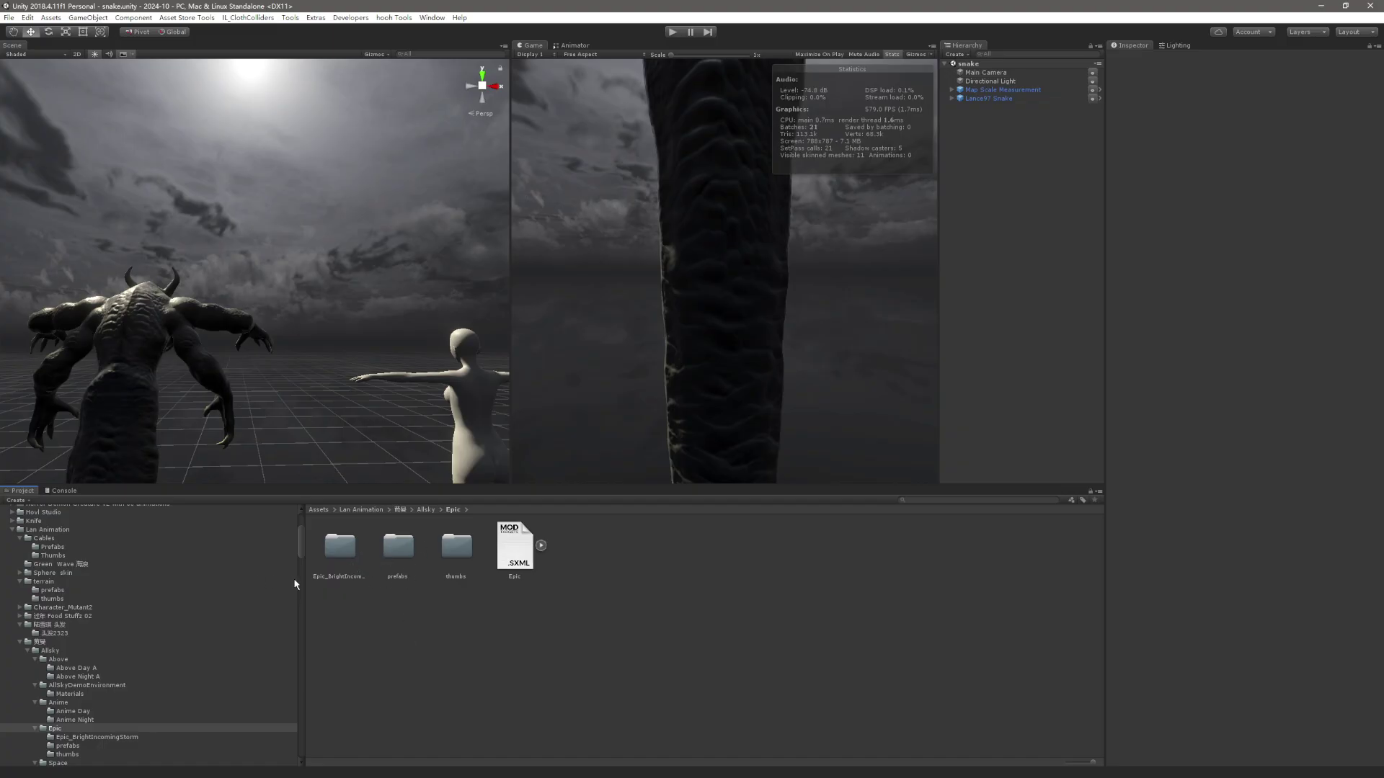
Narrow the folder tree, then browse into Epic_BrightIncomingStorm and back to Epic.
drag(305, 580, 170, 580)
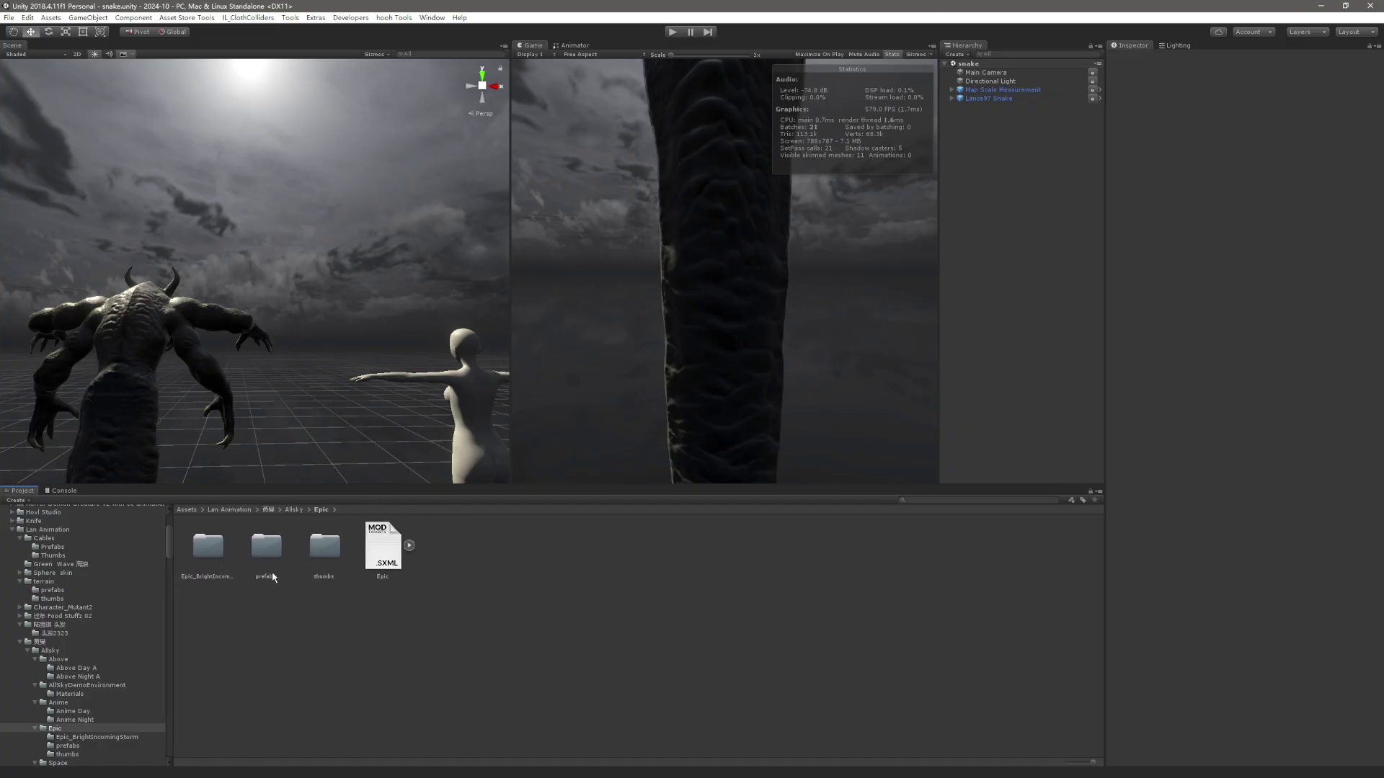
double_click(209, 549)
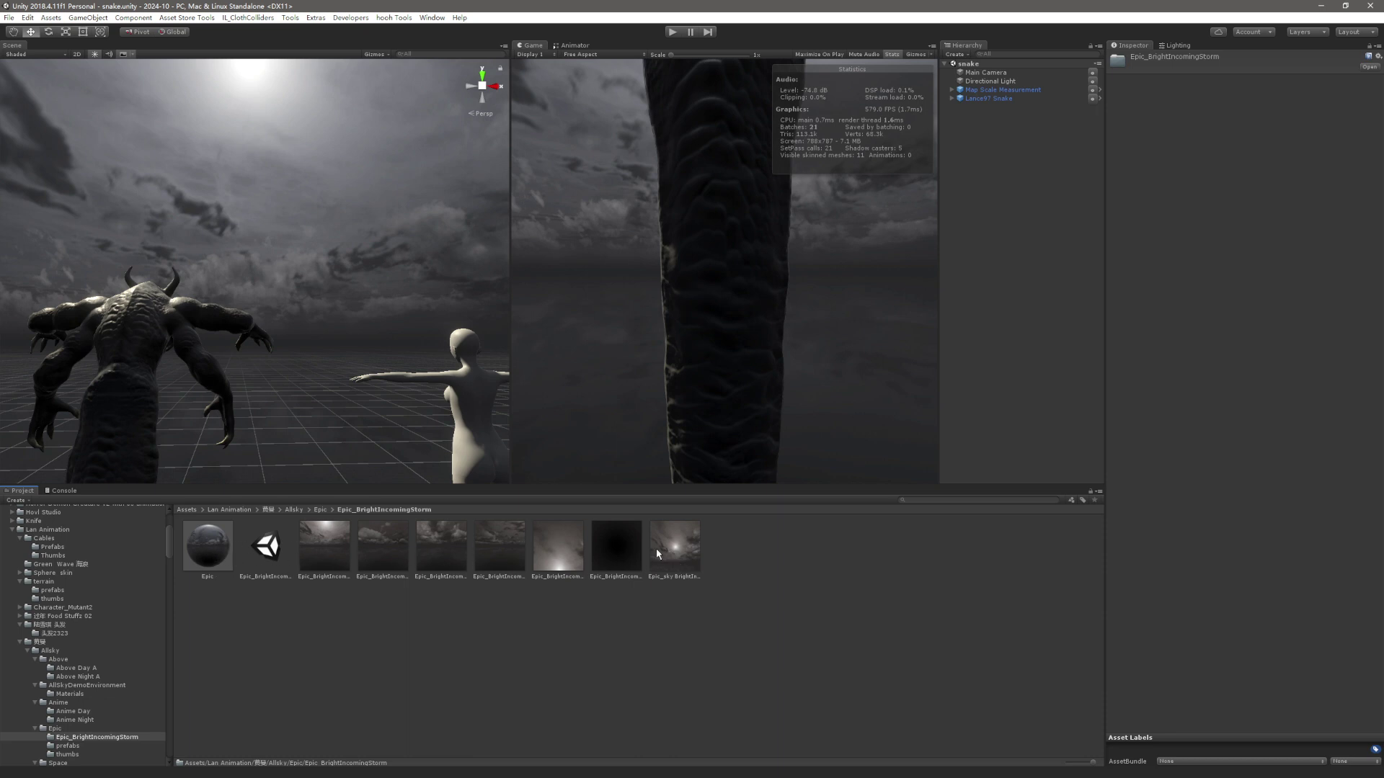
click(320, 510)
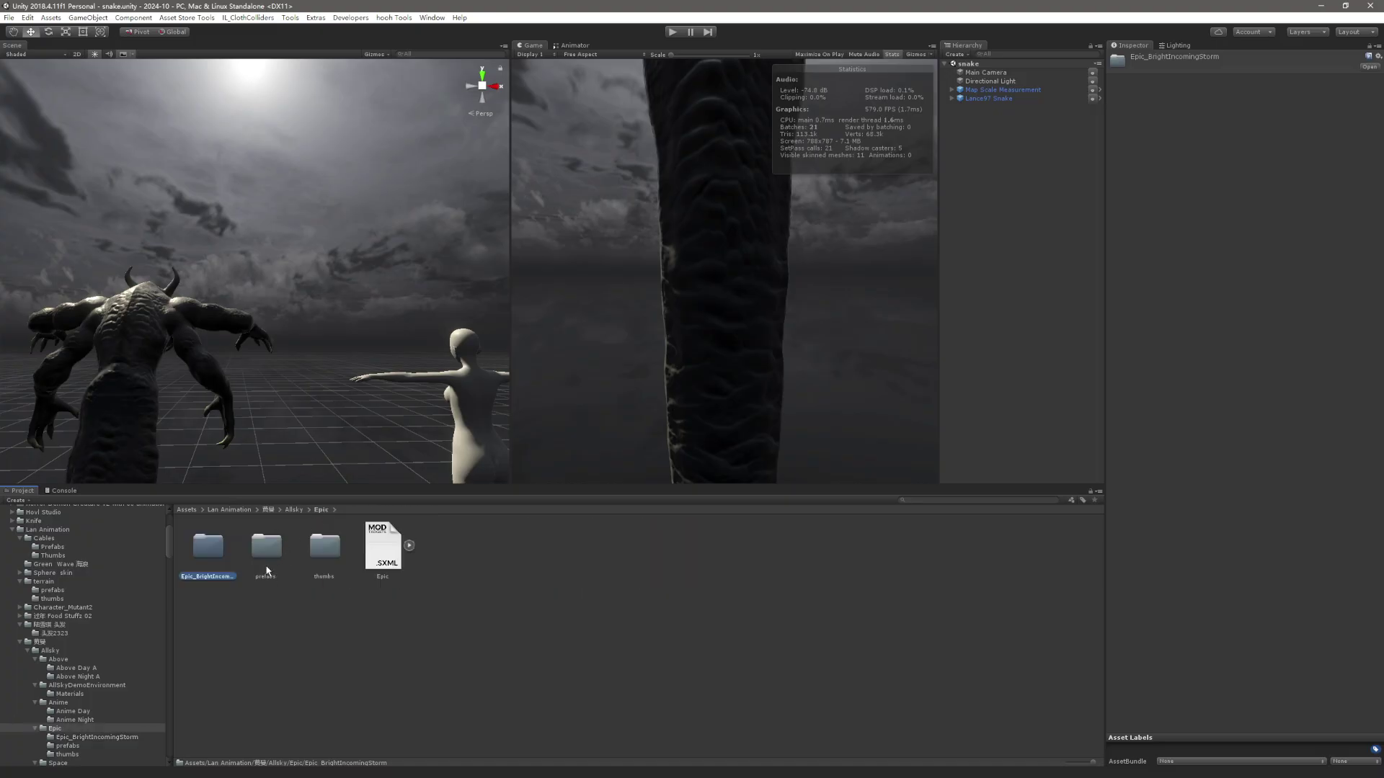
Select the prefabs and thumbs folders in turn to view their details.
click(268, 555)
click(328, 561)
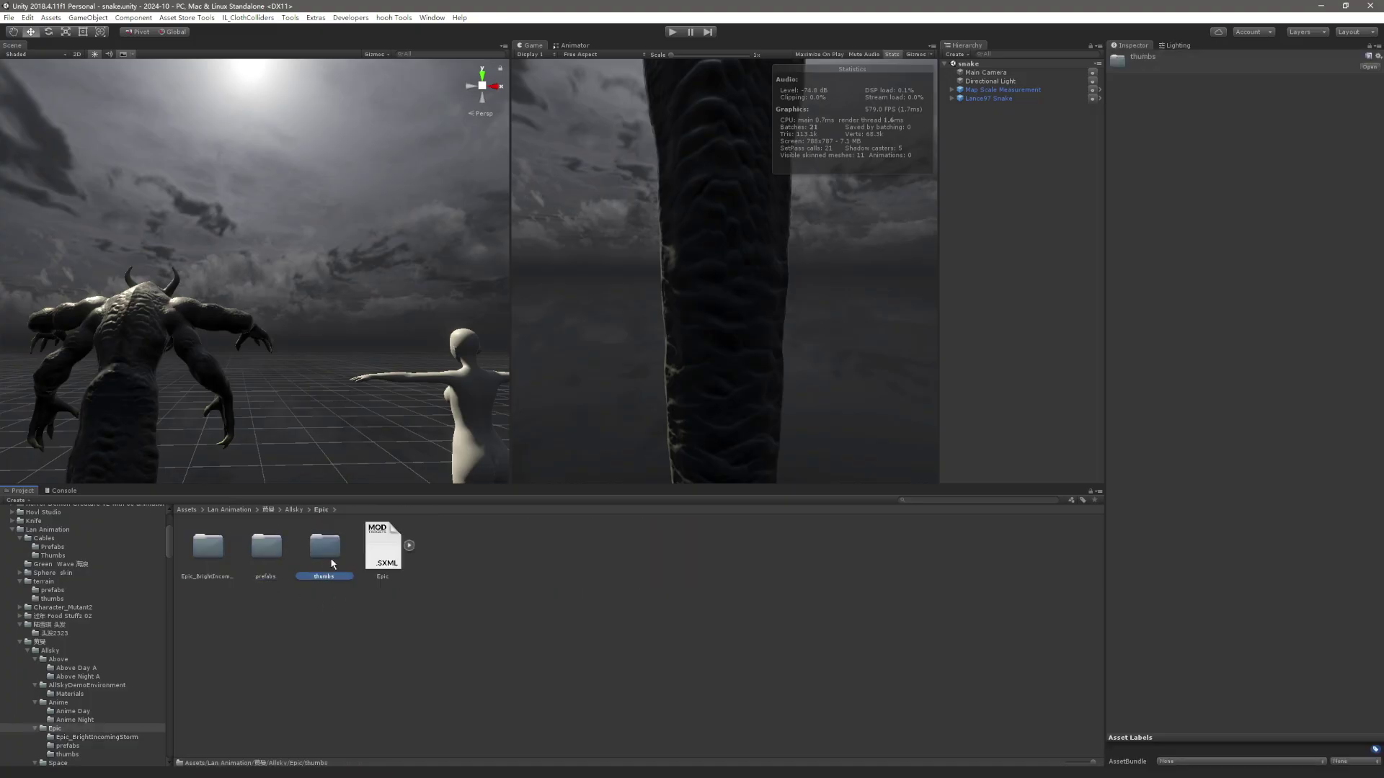
click(259, 555)
click(318, 557)
click(266, 578)
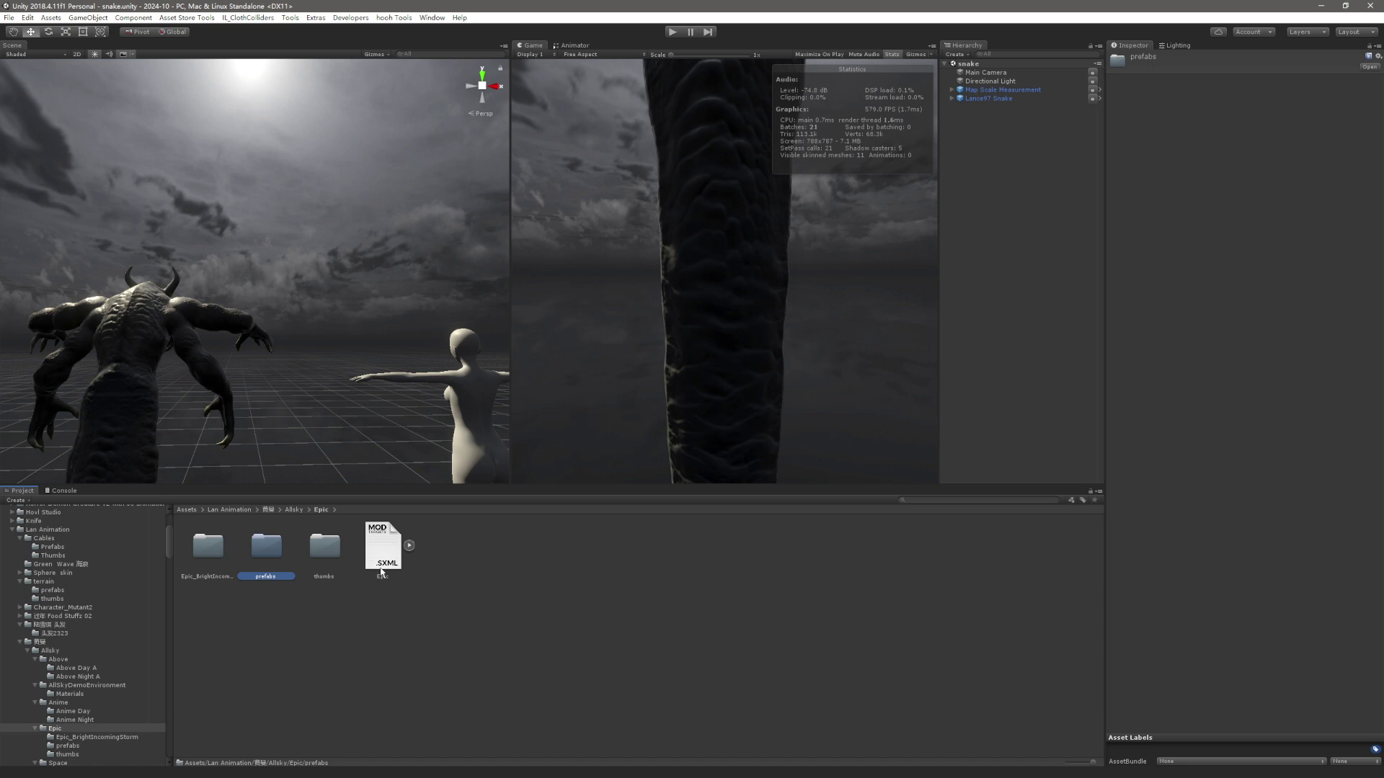
Browse the modding tool menu and inspect the Epic mod file's settings.
click(394, 17)
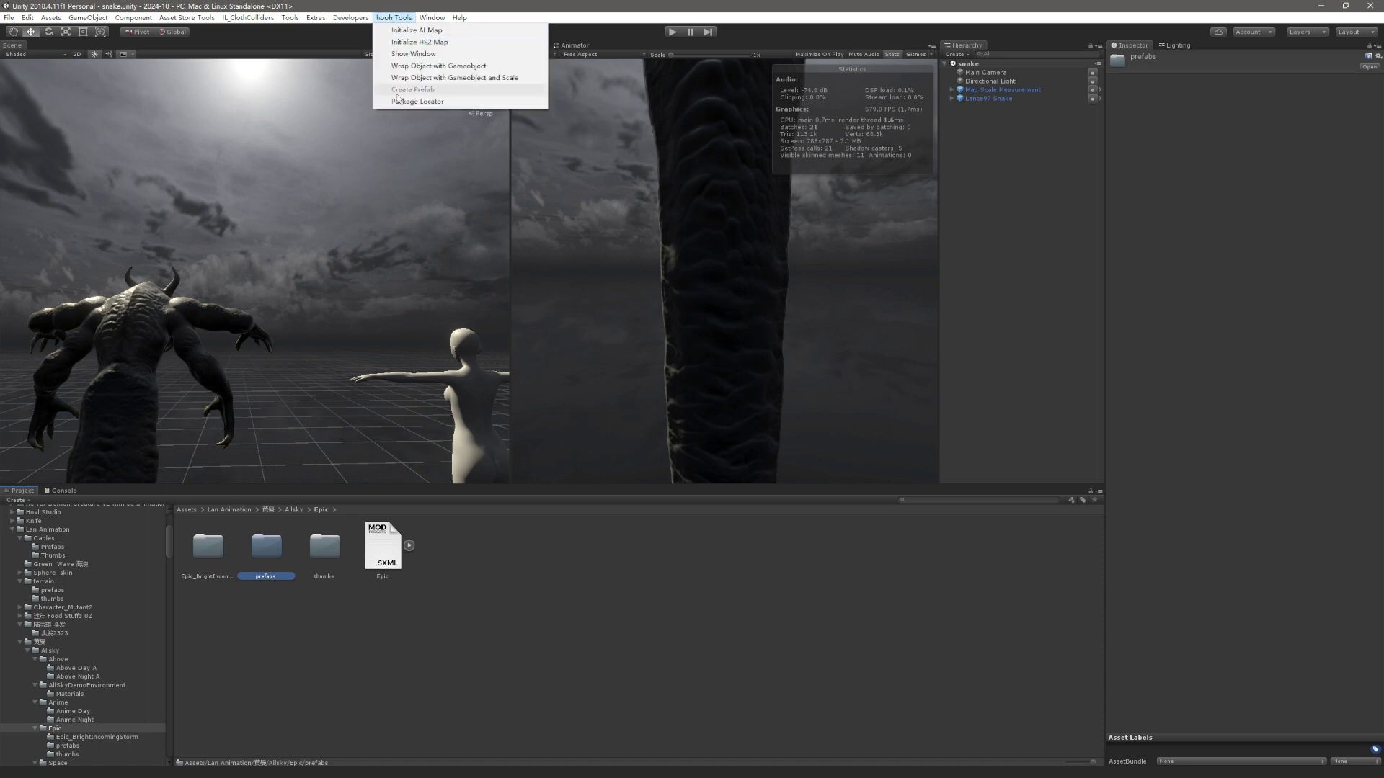
click(381, 565)
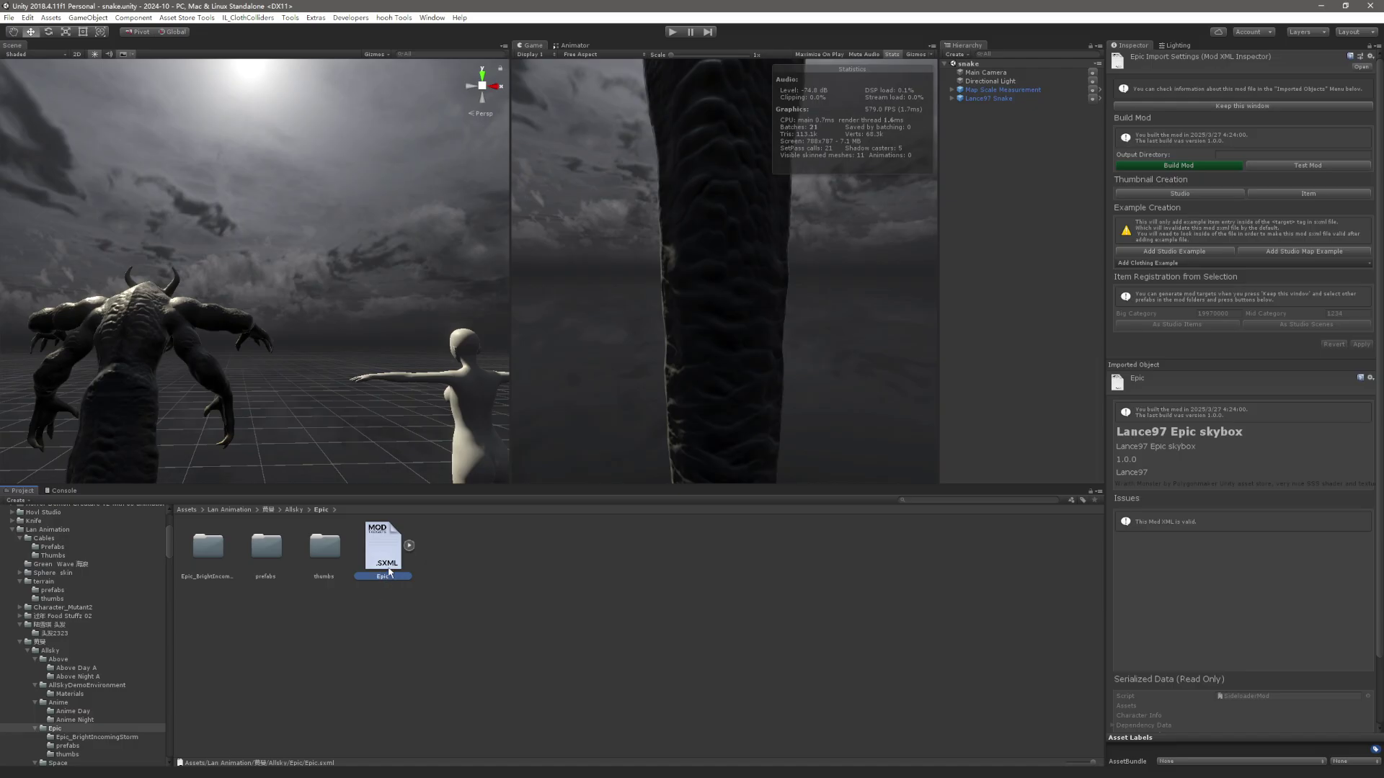
key(Left)
key(Left)
key(Right)
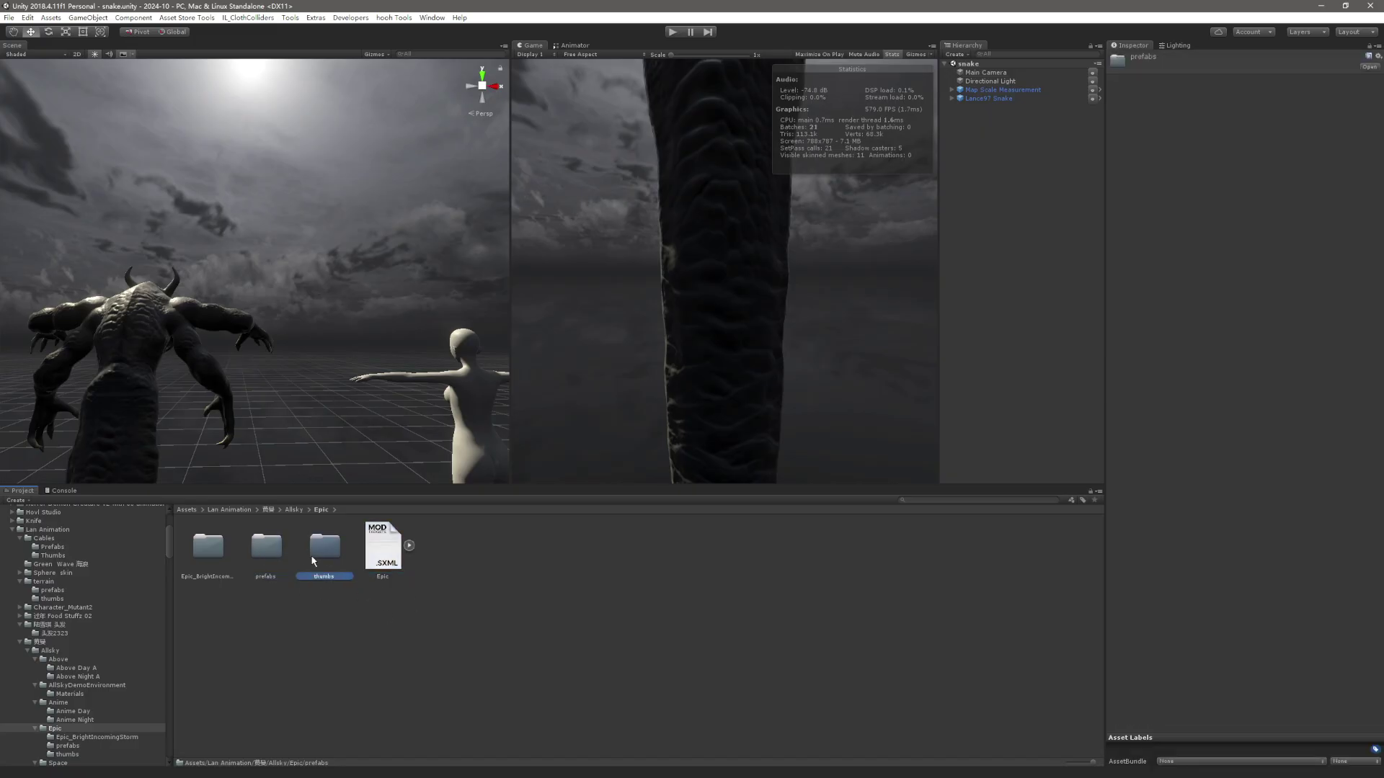
click(395, 562)
key(Left)
key(Left)
key(Right)
key(Right)
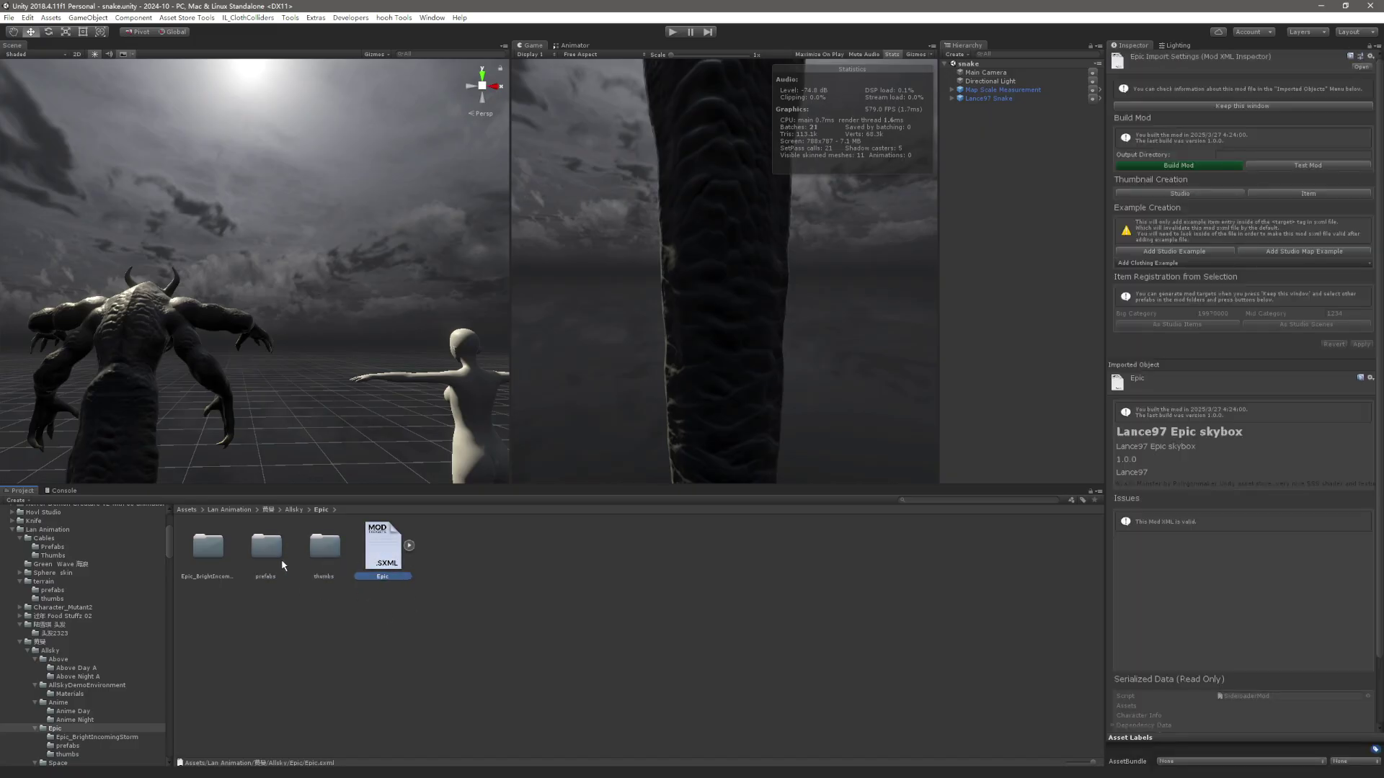
Inspect the Epic and EPIC2 thumbnail import settings in the thumbs folder.
double_click(323, 558)
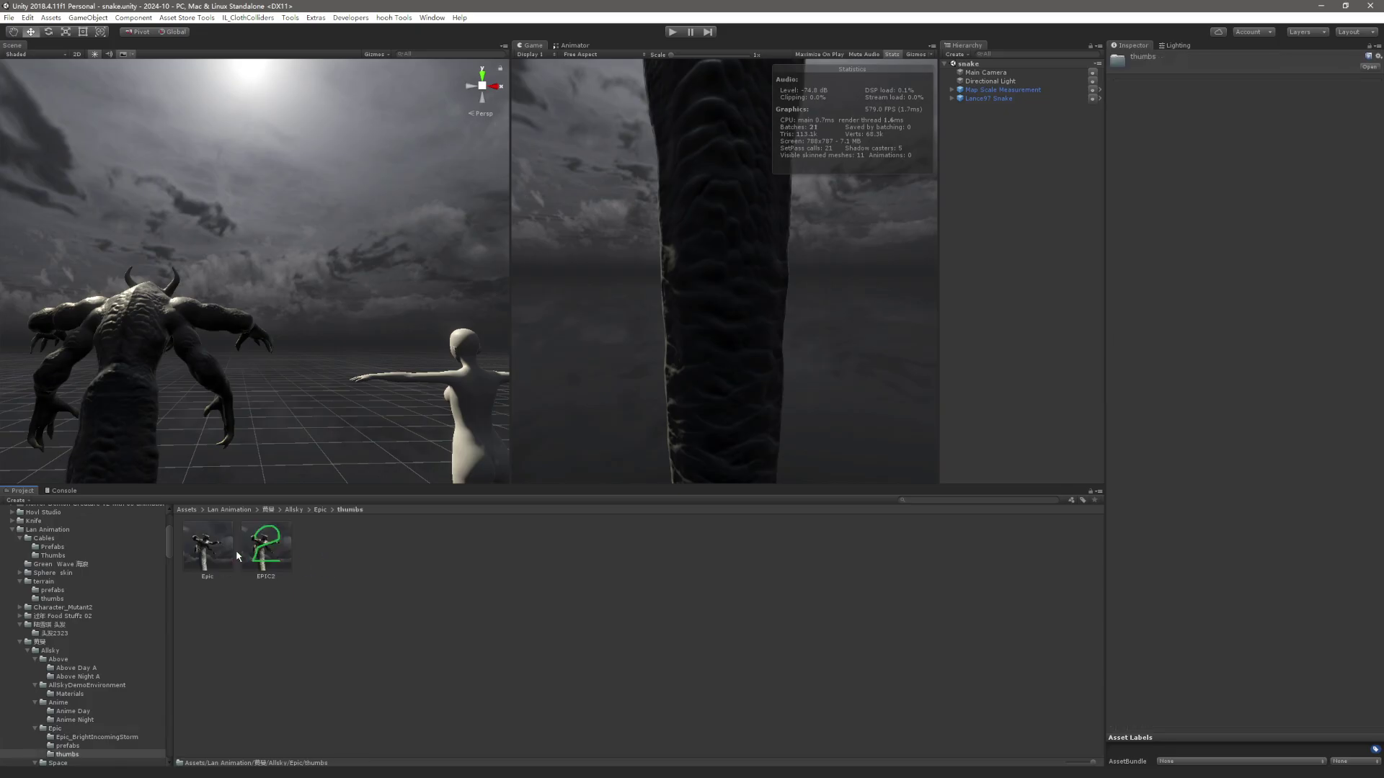
click(222, 557)
key(Right)
key(Left)
key(Right)
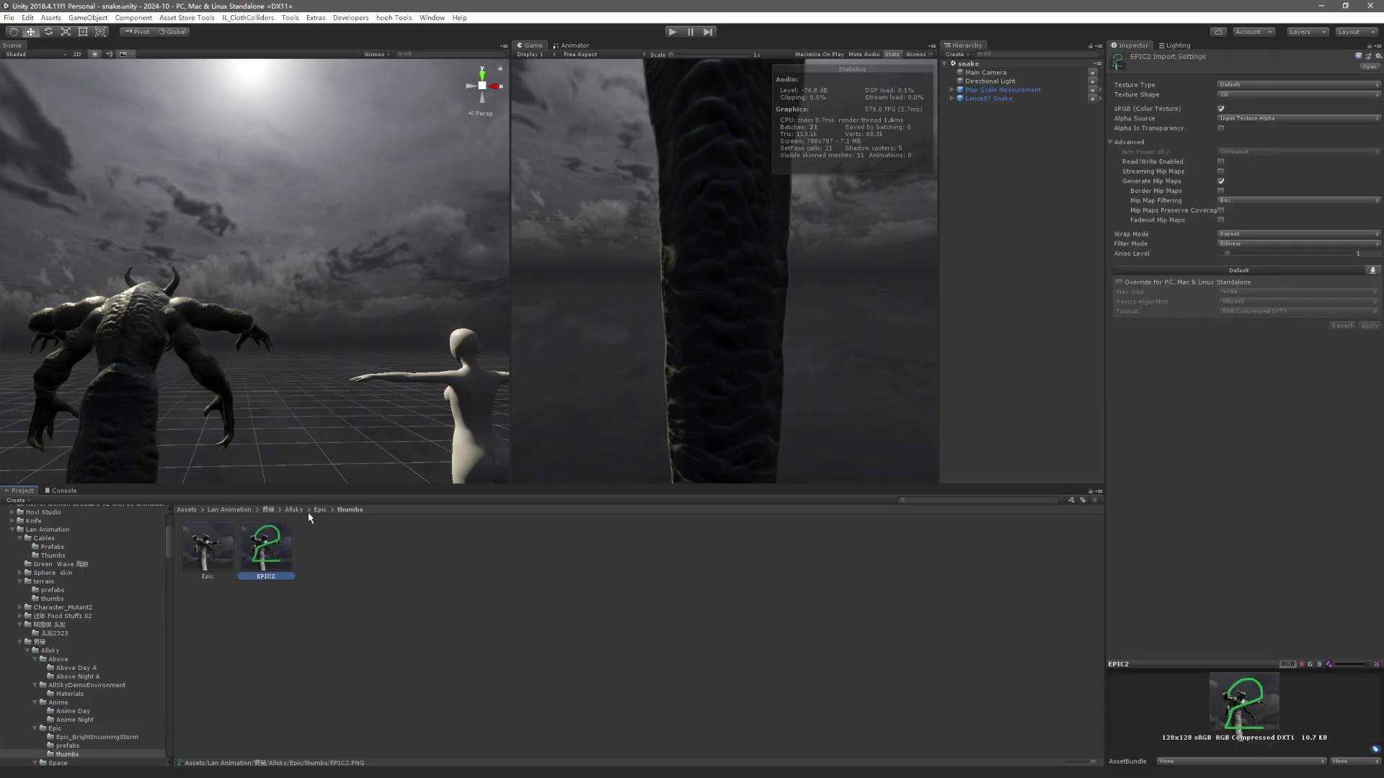
Go back to Epic, open the prefabs folder, and deselect everything.
click(317, 510)
double_click(266, 547)
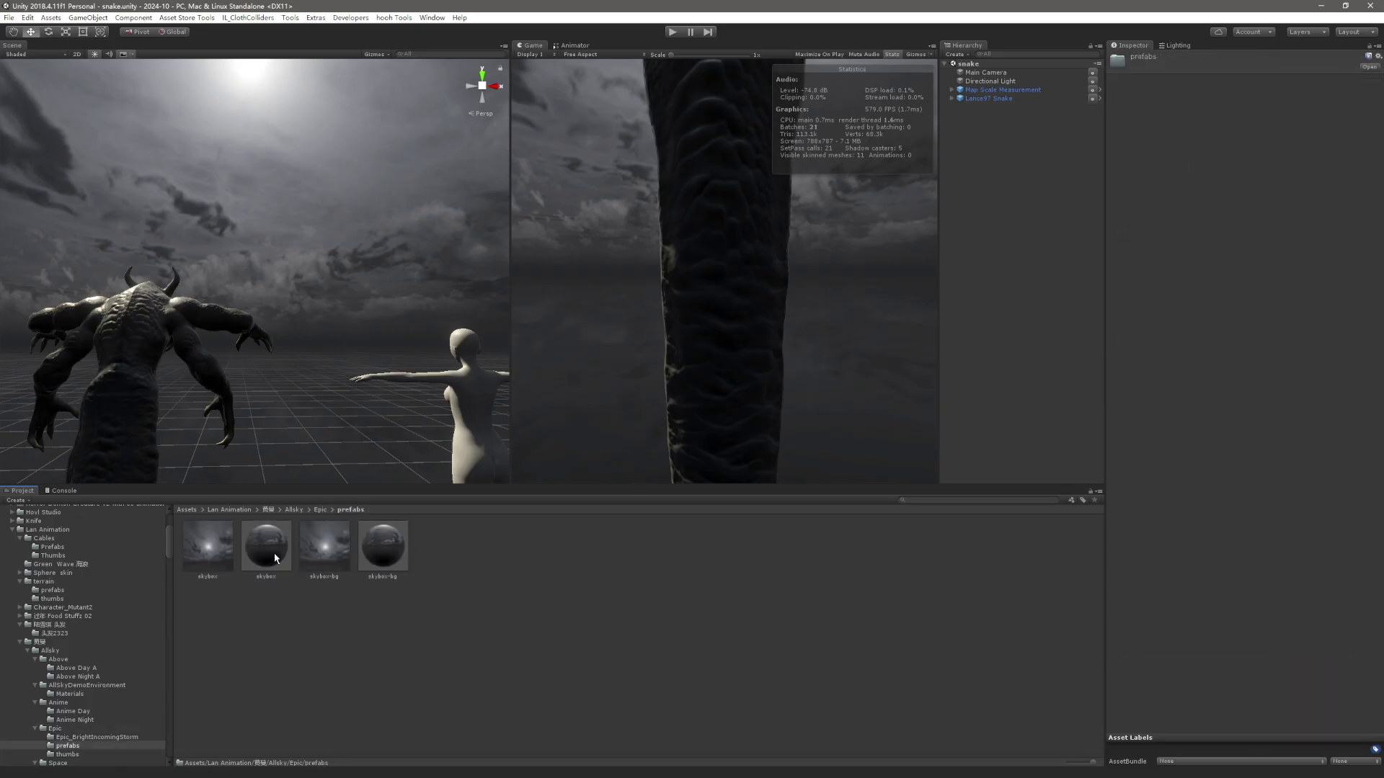
click(314, 589)
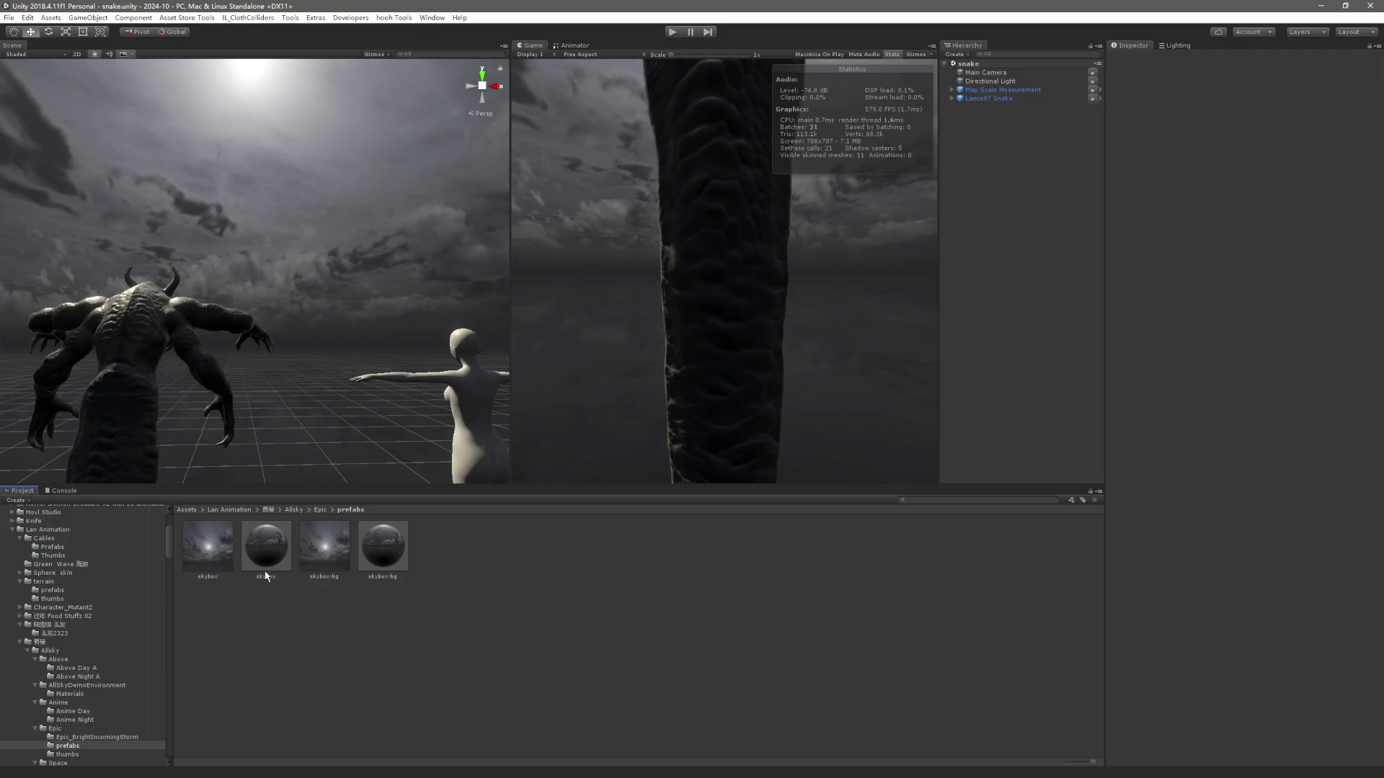
Create a New Material in the prefabs folder.
right_click(487, 576)
mouse_move(620, 192)
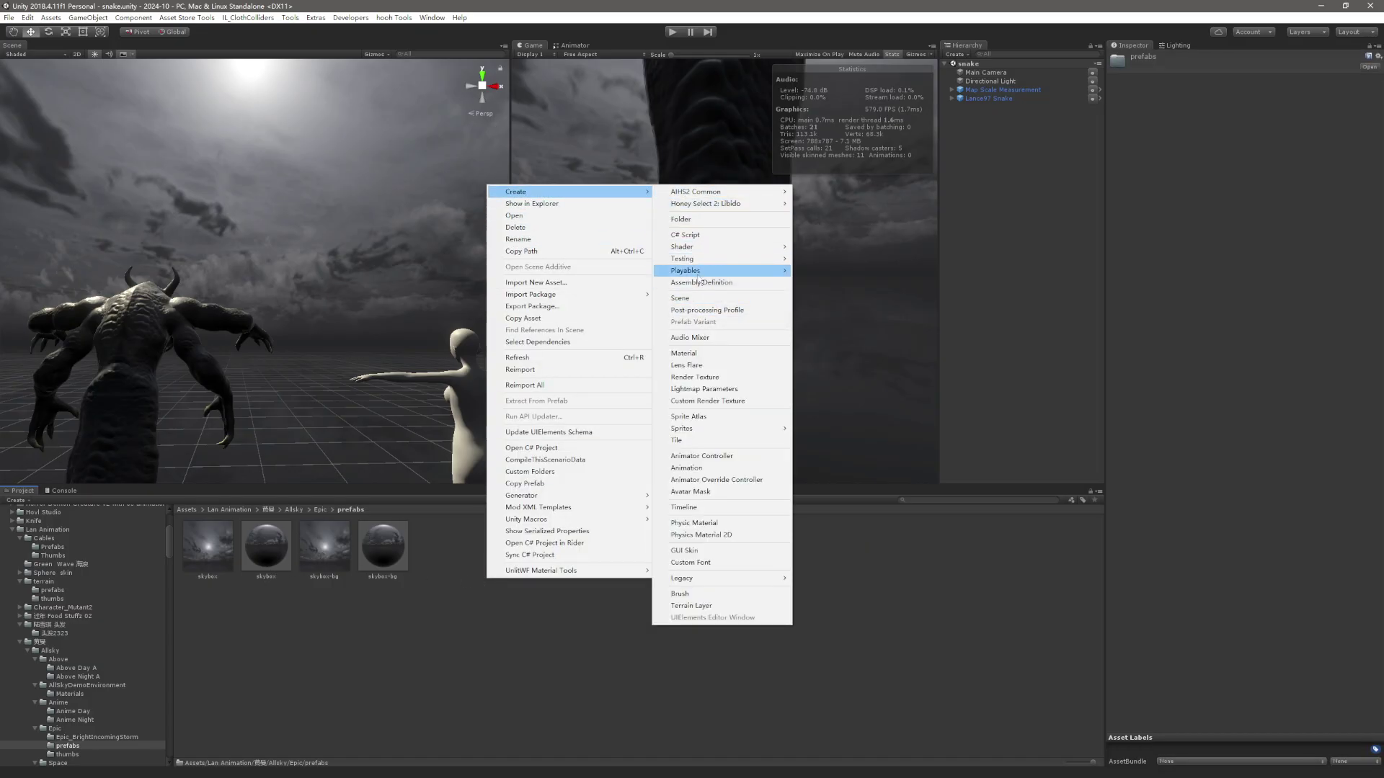
click(684, 353)
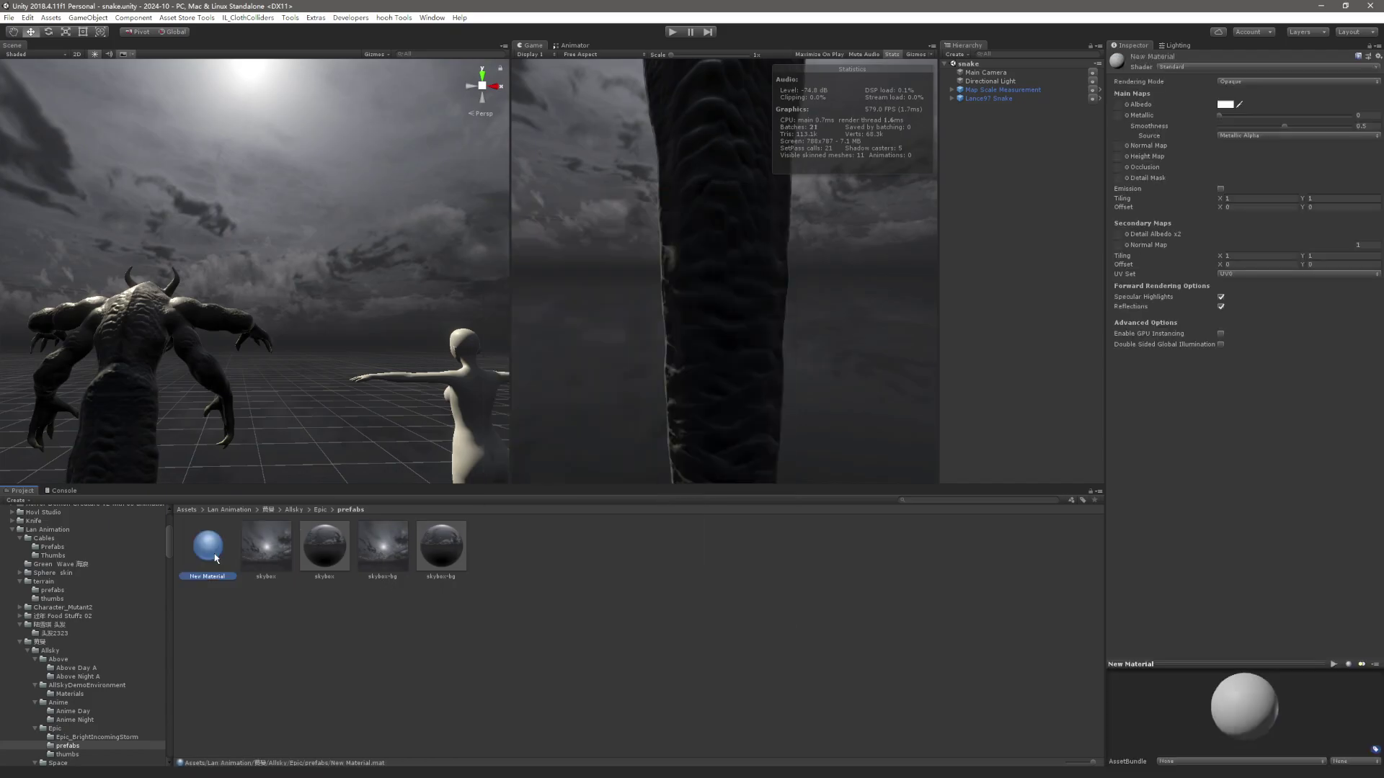
Switch the New Material's shader to Skybox/Cubemap.
click(1247, 80)
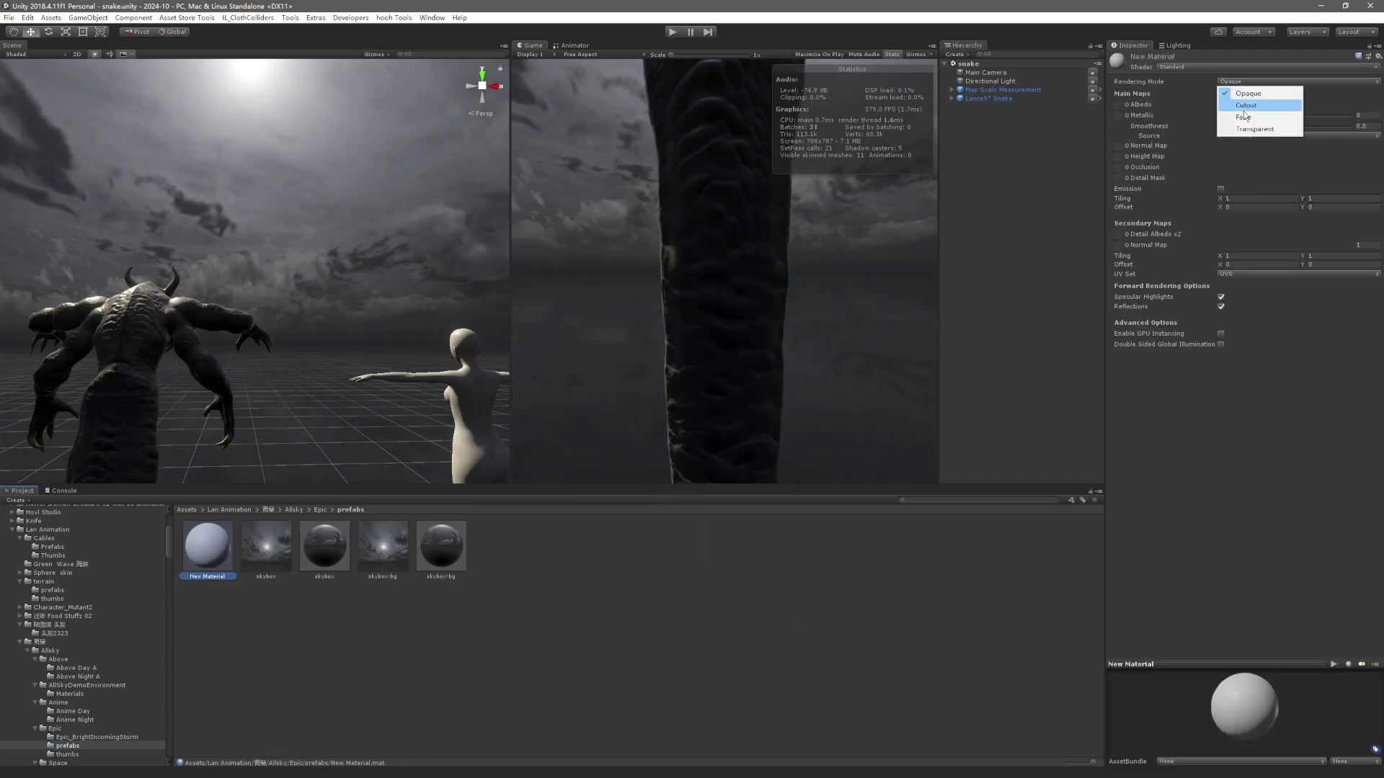
click(1230, 75)
click(1230, 67)
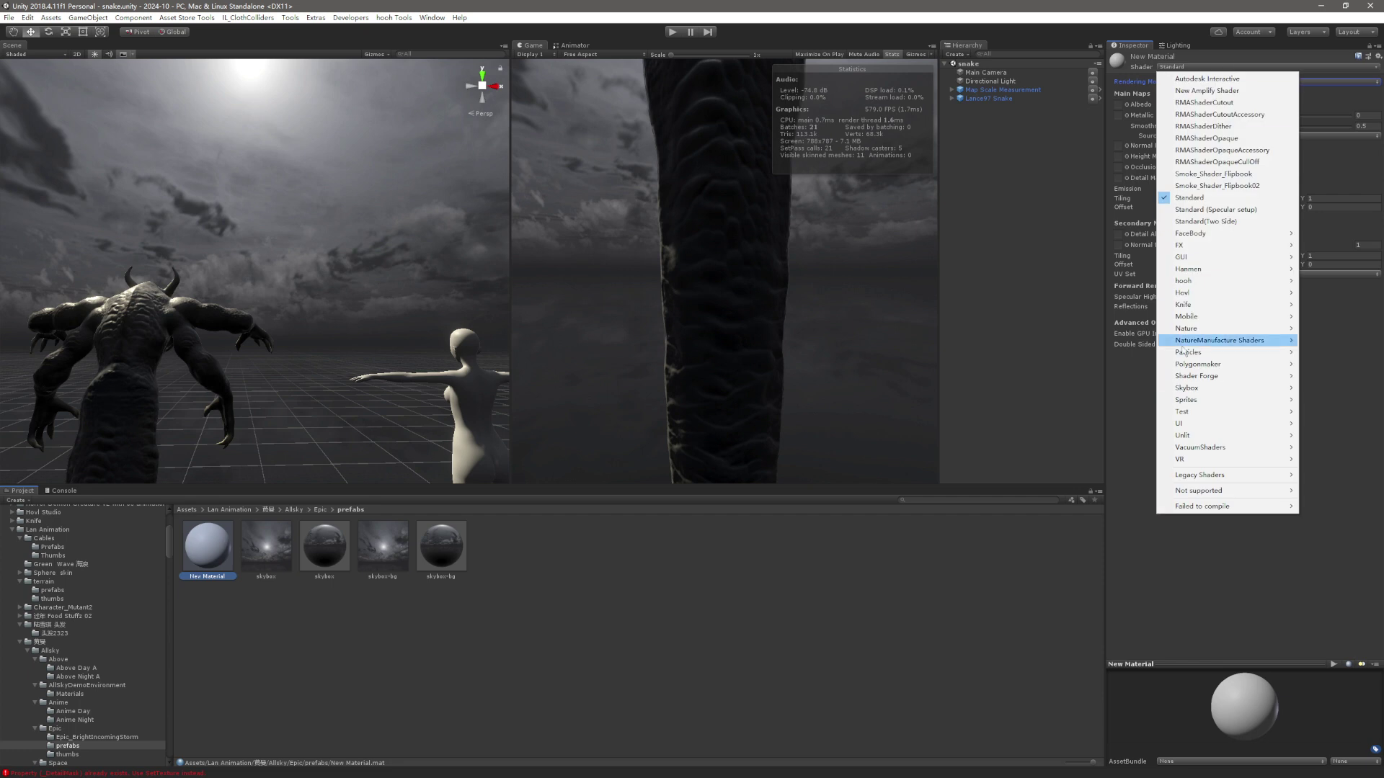
mouse_move(1193, 390)
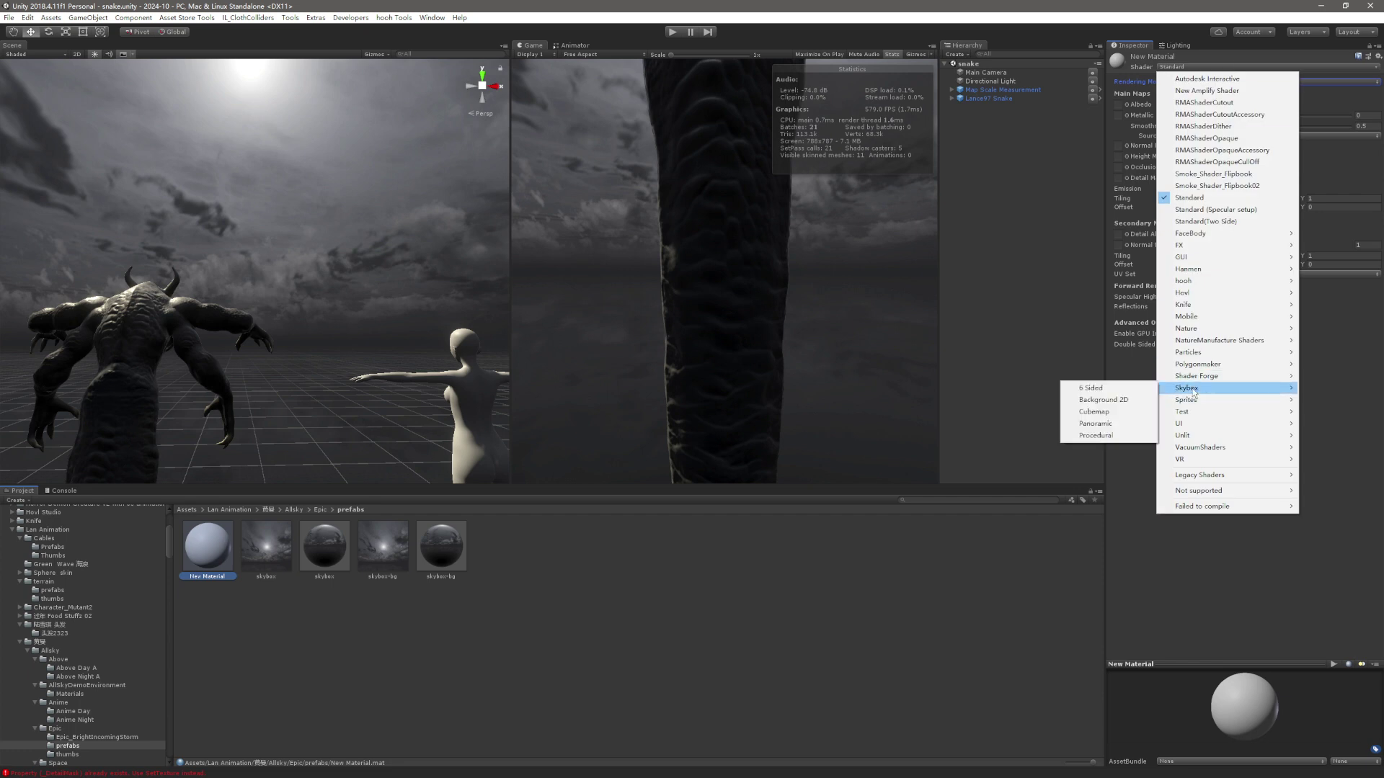
click(1094, 412)
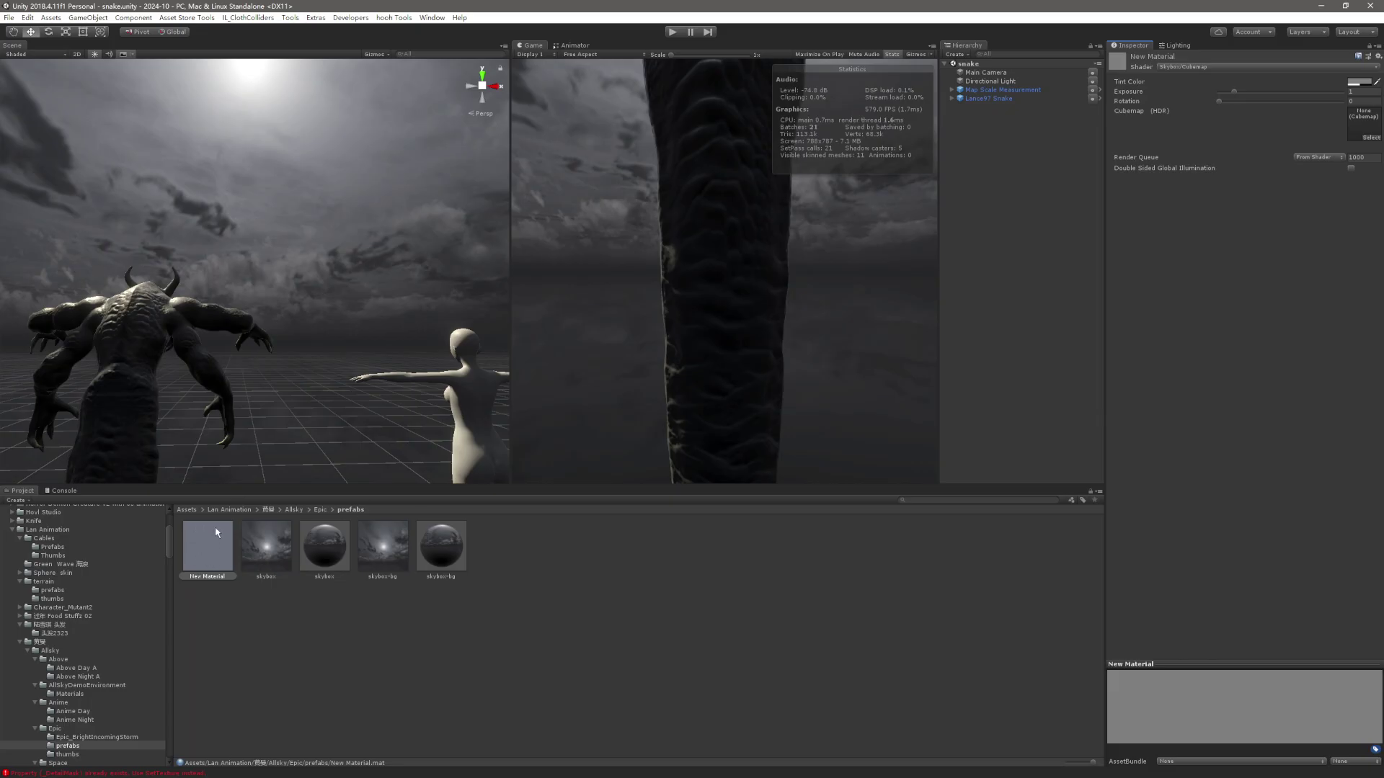
Reveal the prefabs folder in File Explorer from the skybox asset.
right_click(322, 551)
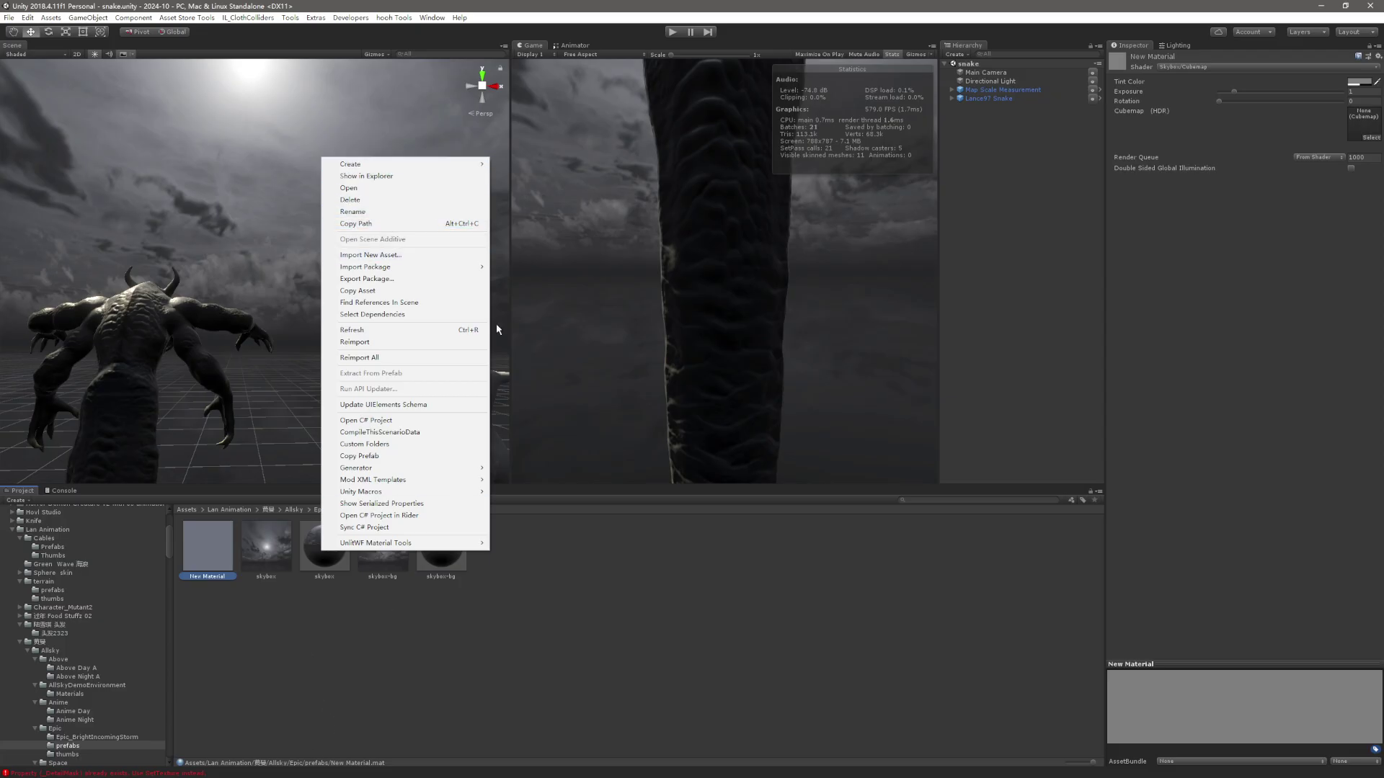
click(372, 176)
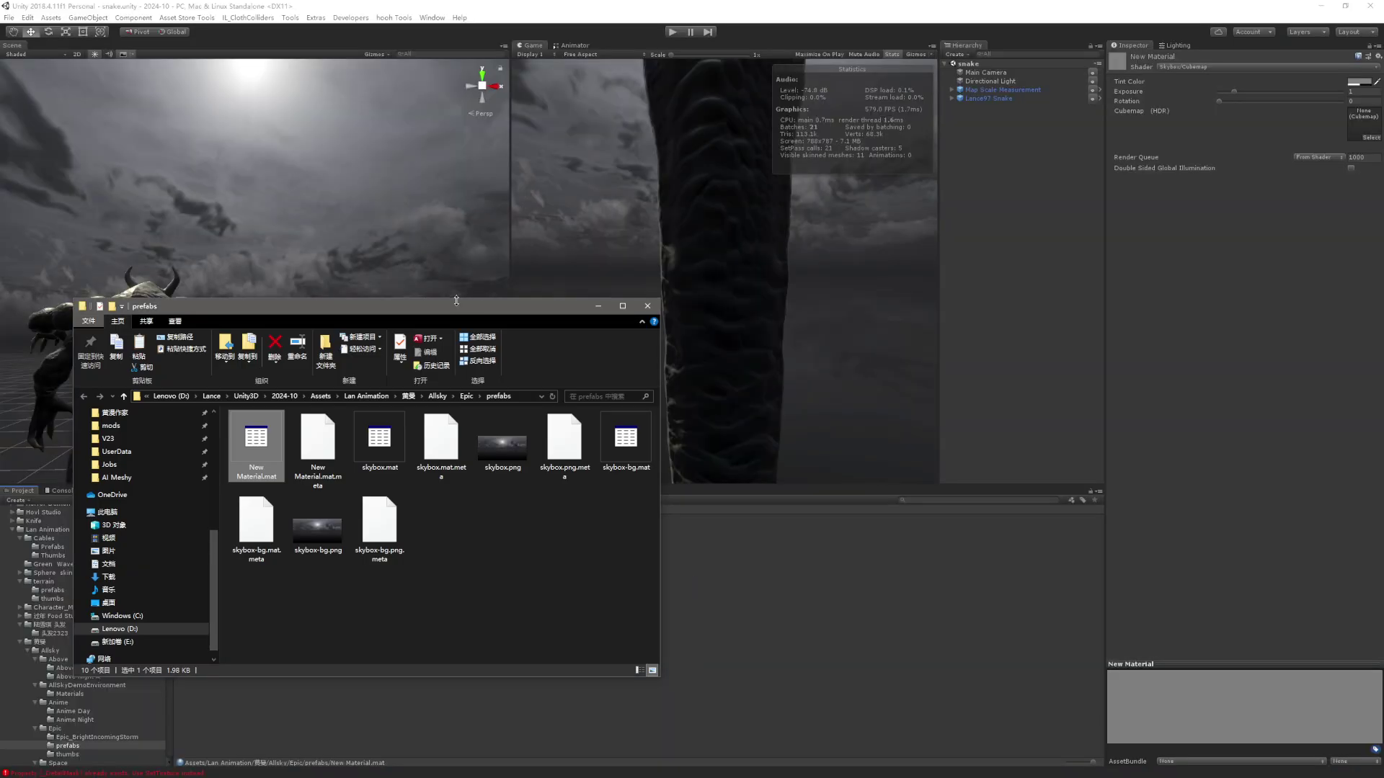
Check skybox-bg.png and skybox.png in Explorer, then inspect Unity's skybox material.
drag(447, 309, 922, 318)
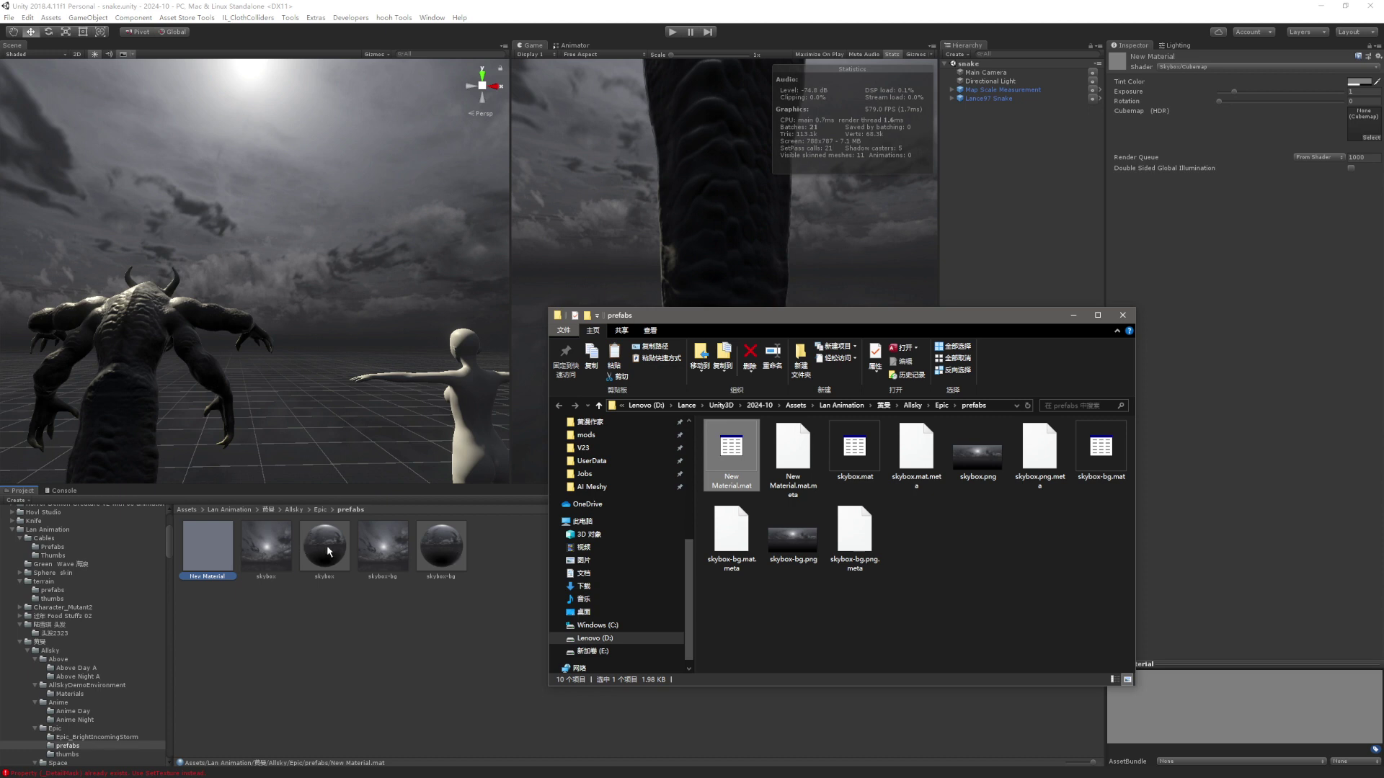
click(793, 537)
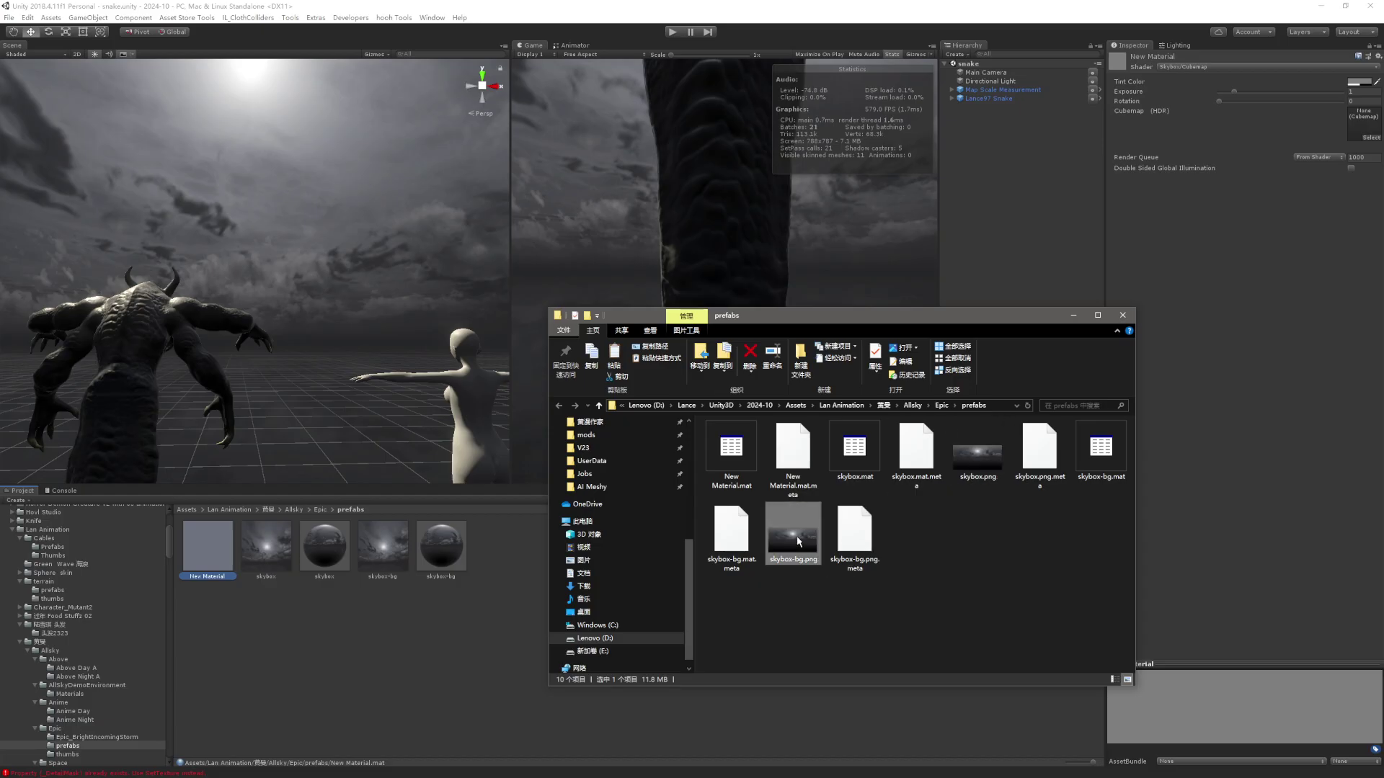
click(976, 467)
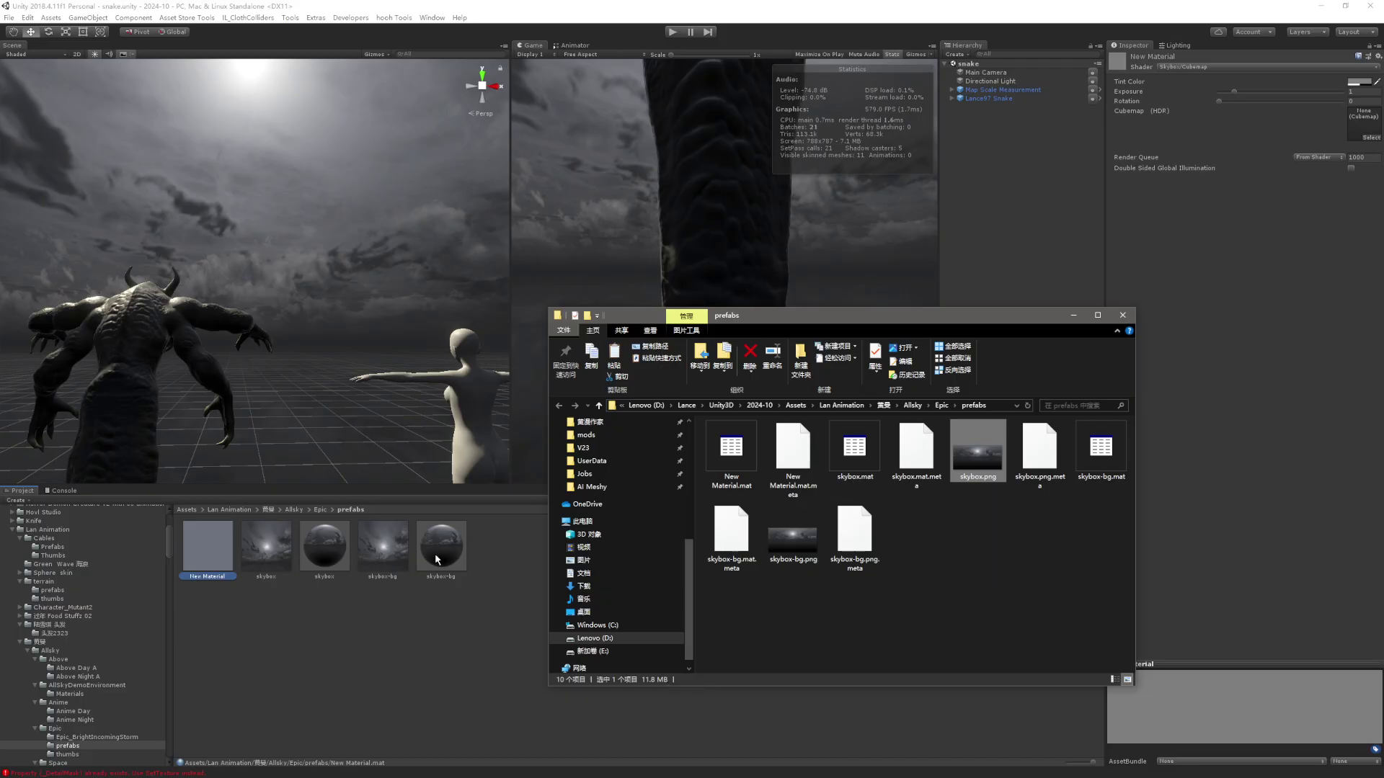
click(261, 557)
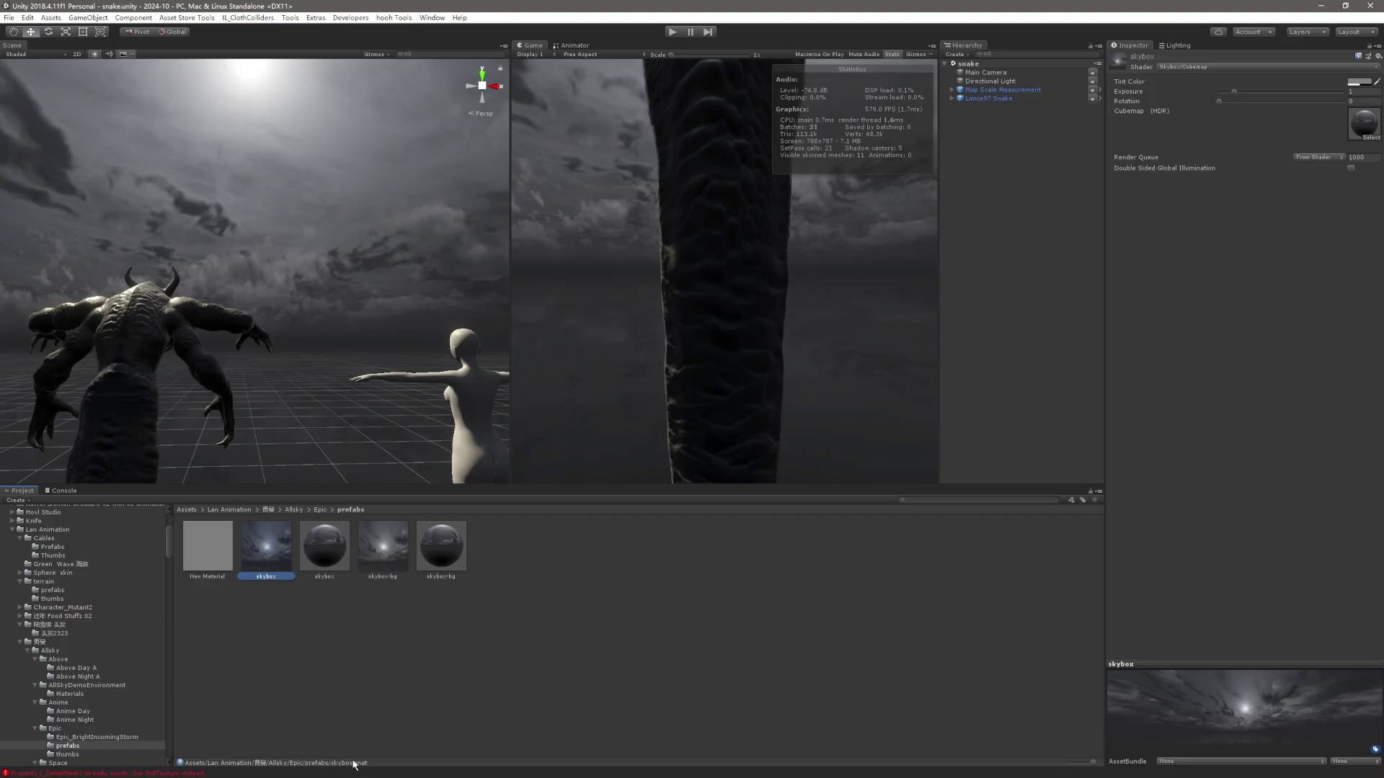
View the skybox-bg material and confirm its shader stays Skybox/Cubemap.
click(387, 559)
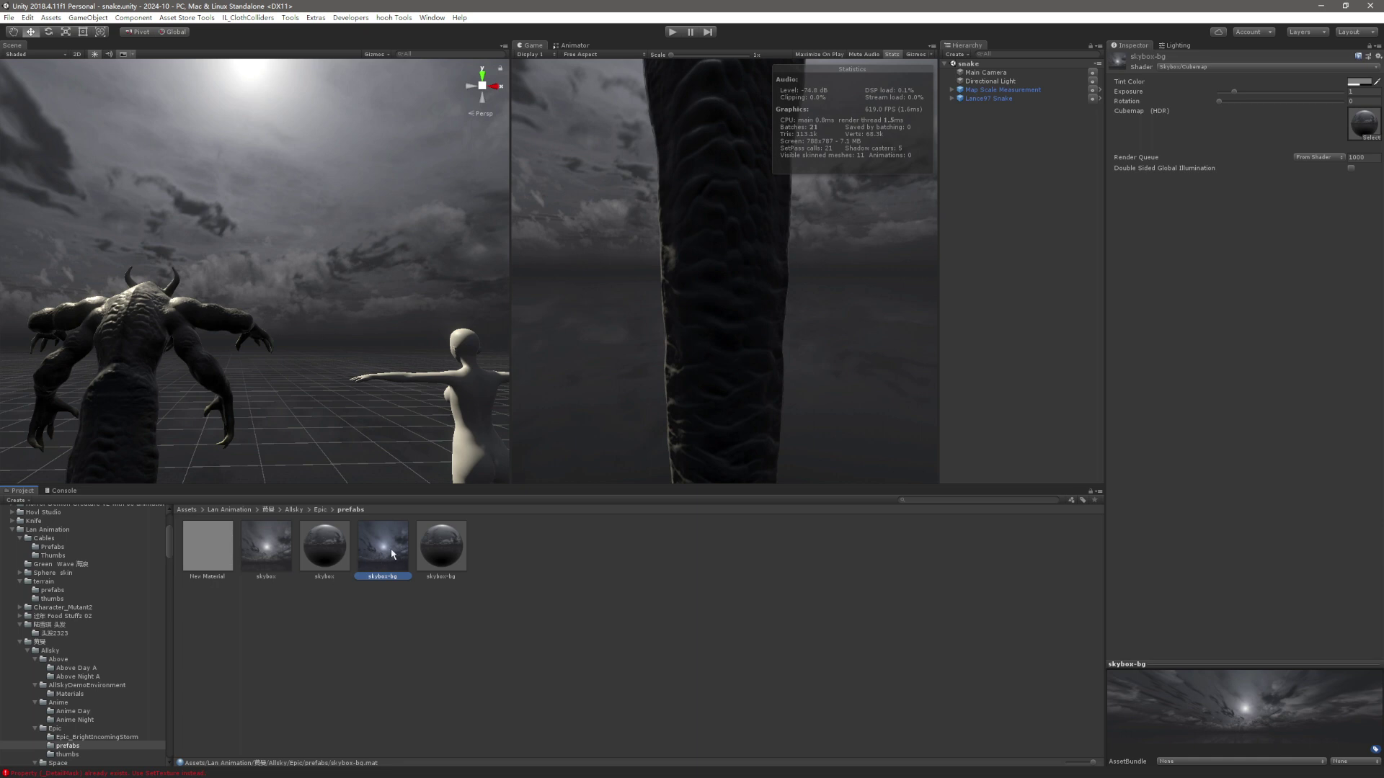
click(1184, 67)
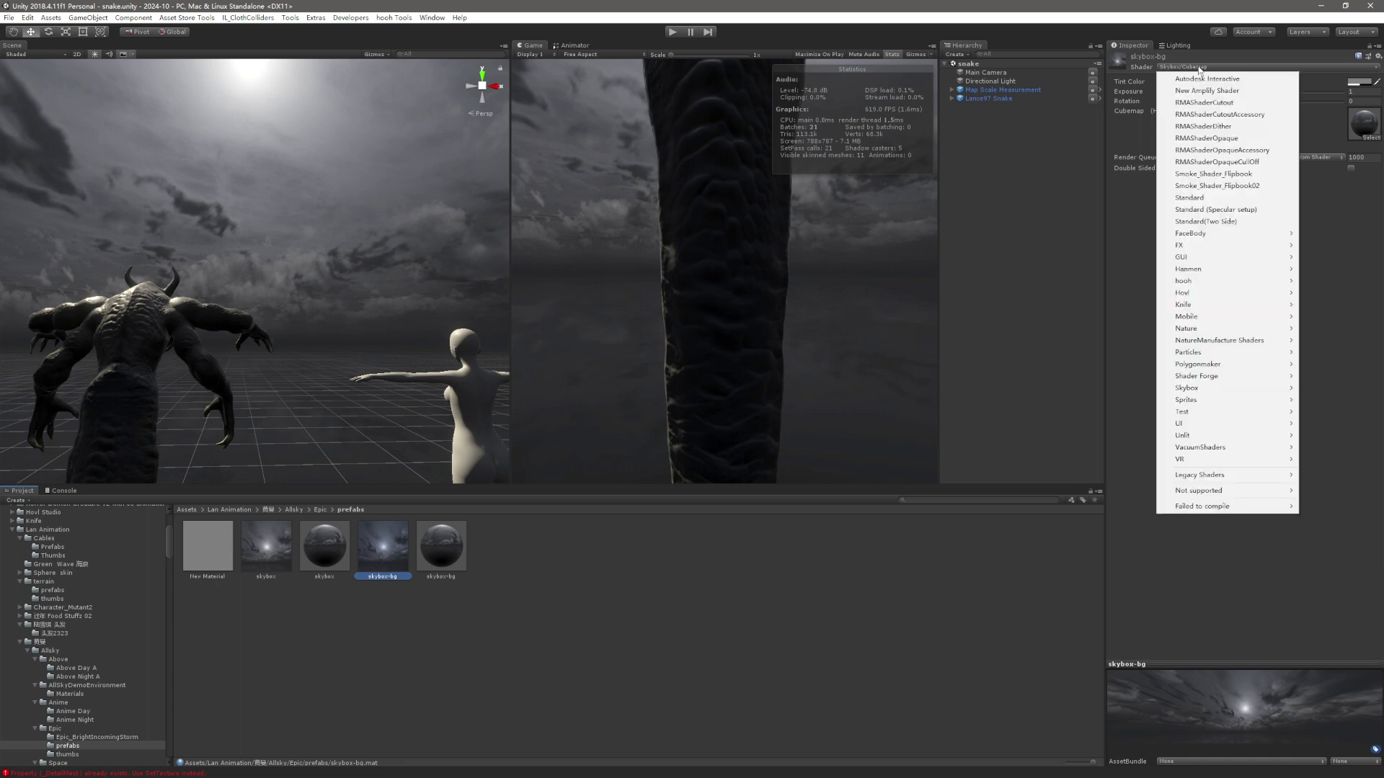
click(1186, 68)
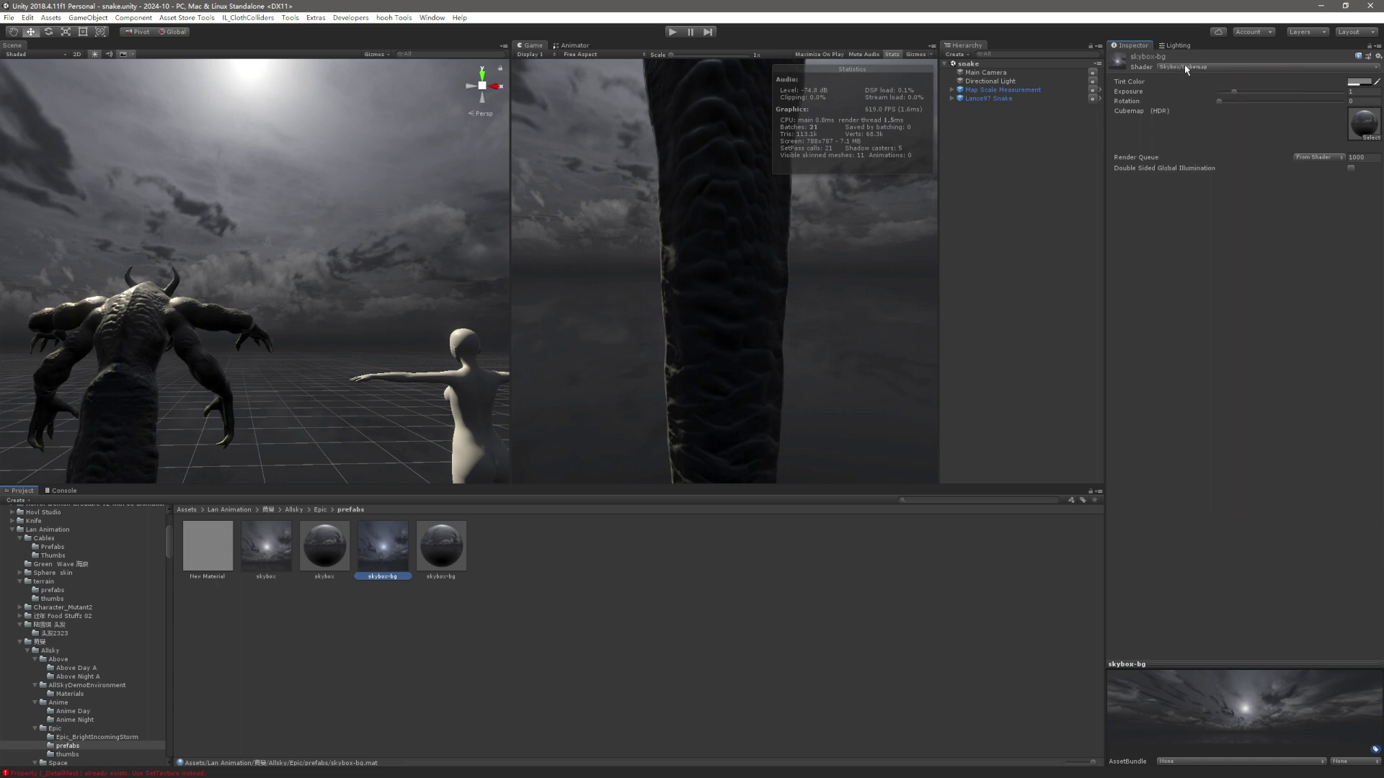
click(845, 240)
Confirm New Material stays on Skybox/Cubemap, then compare it with the skybox material.
click(185, 566)
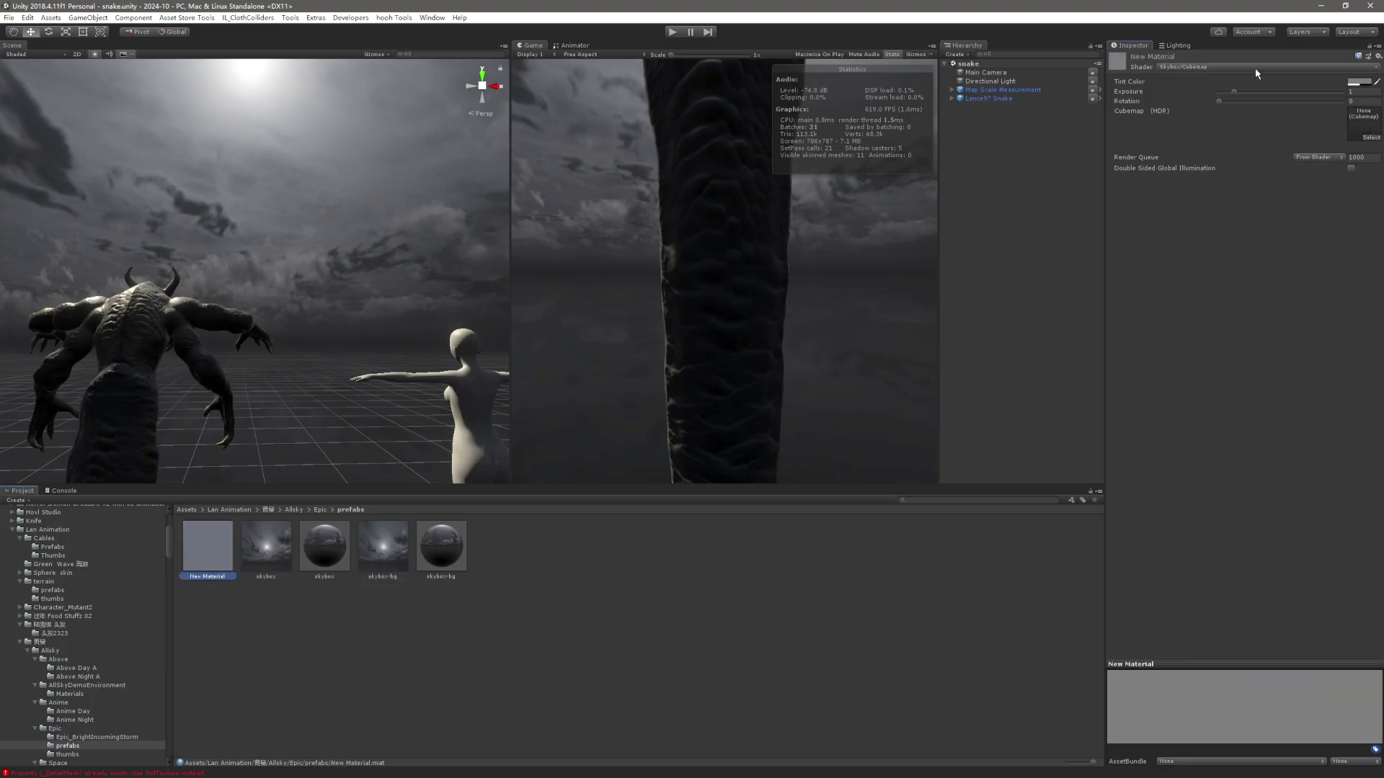
click(1226, 68)
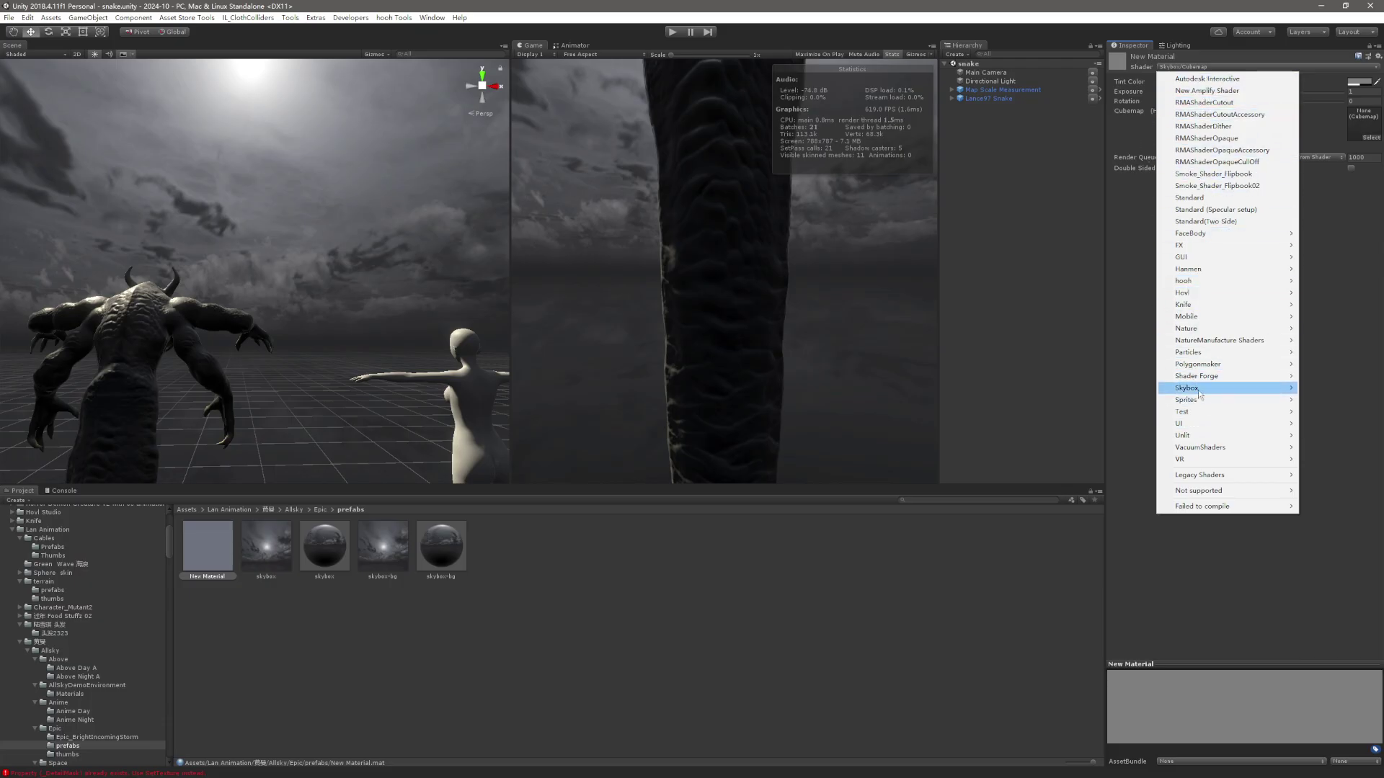
mouse_move(1197, 390)
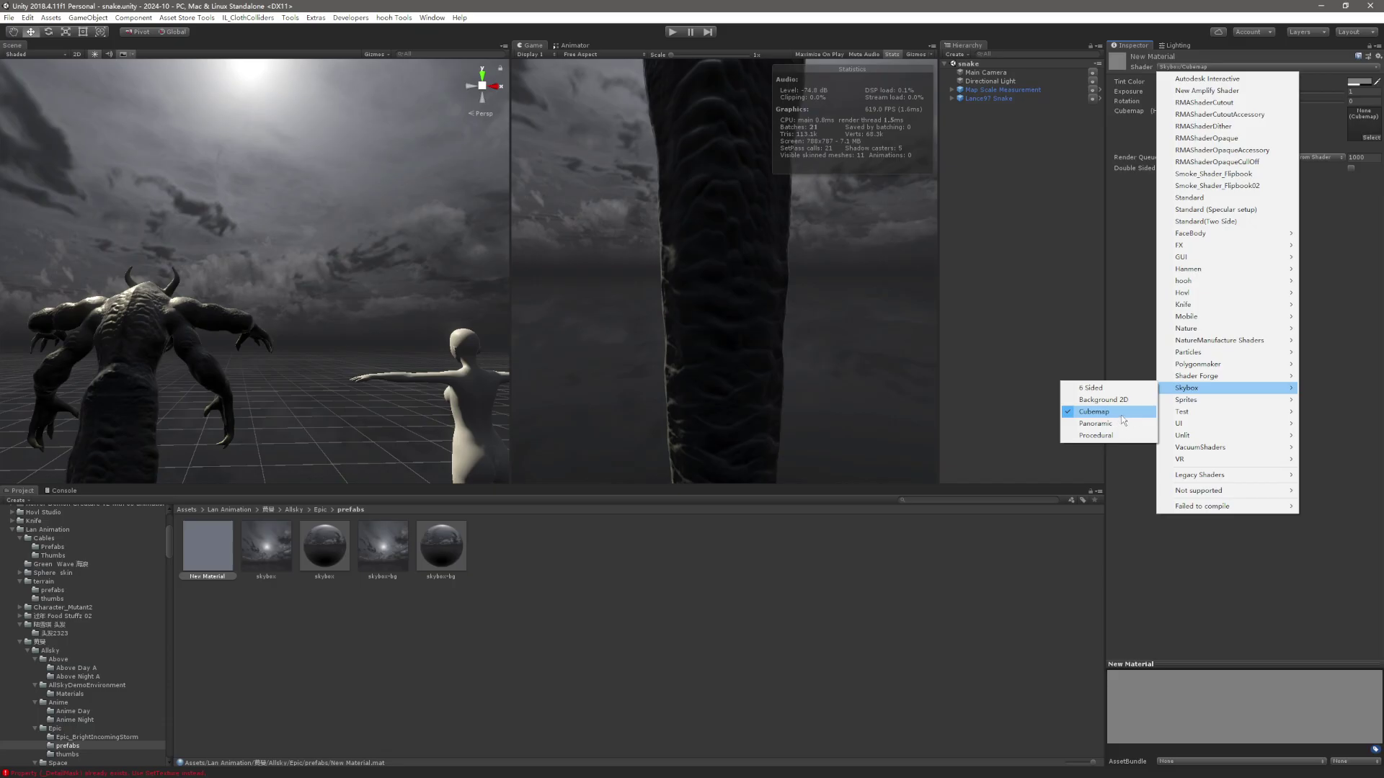
click(215, 572)
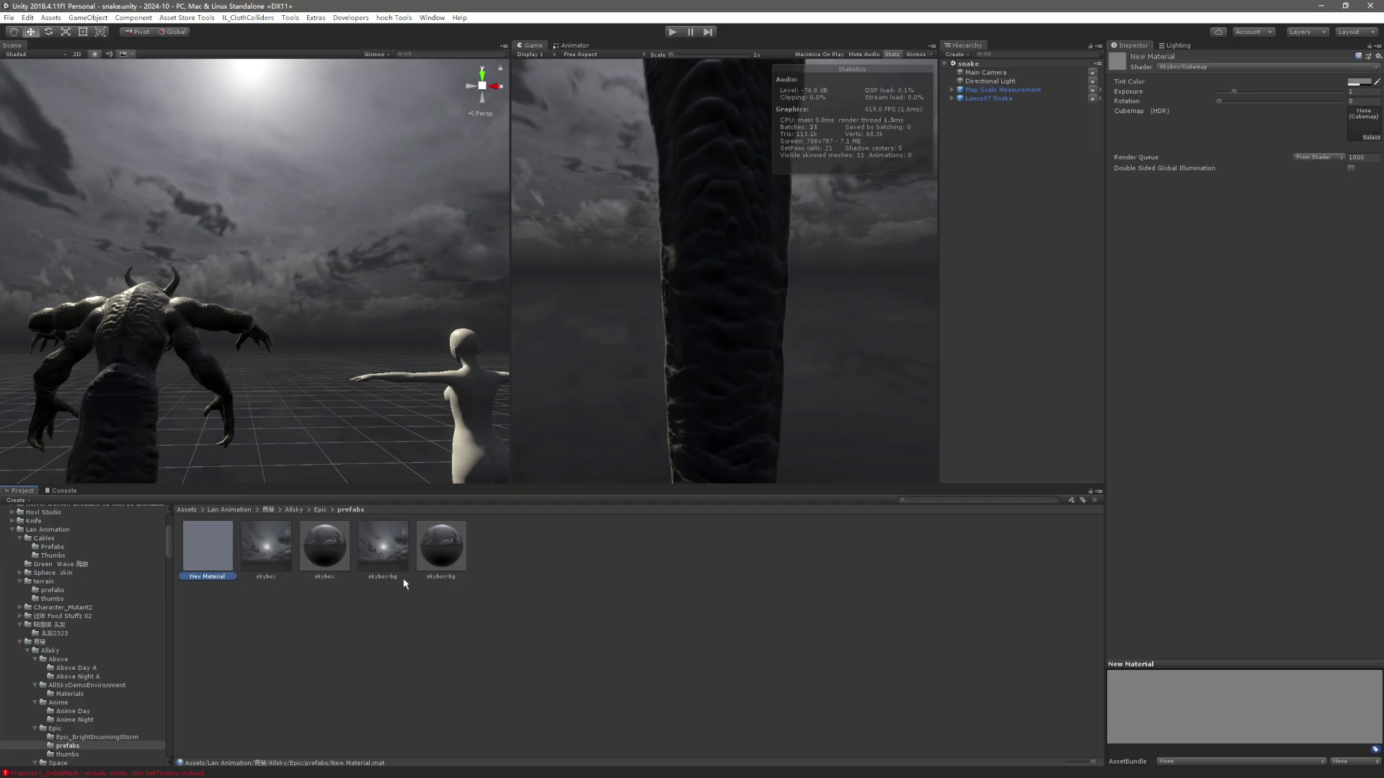
click(260, 553)
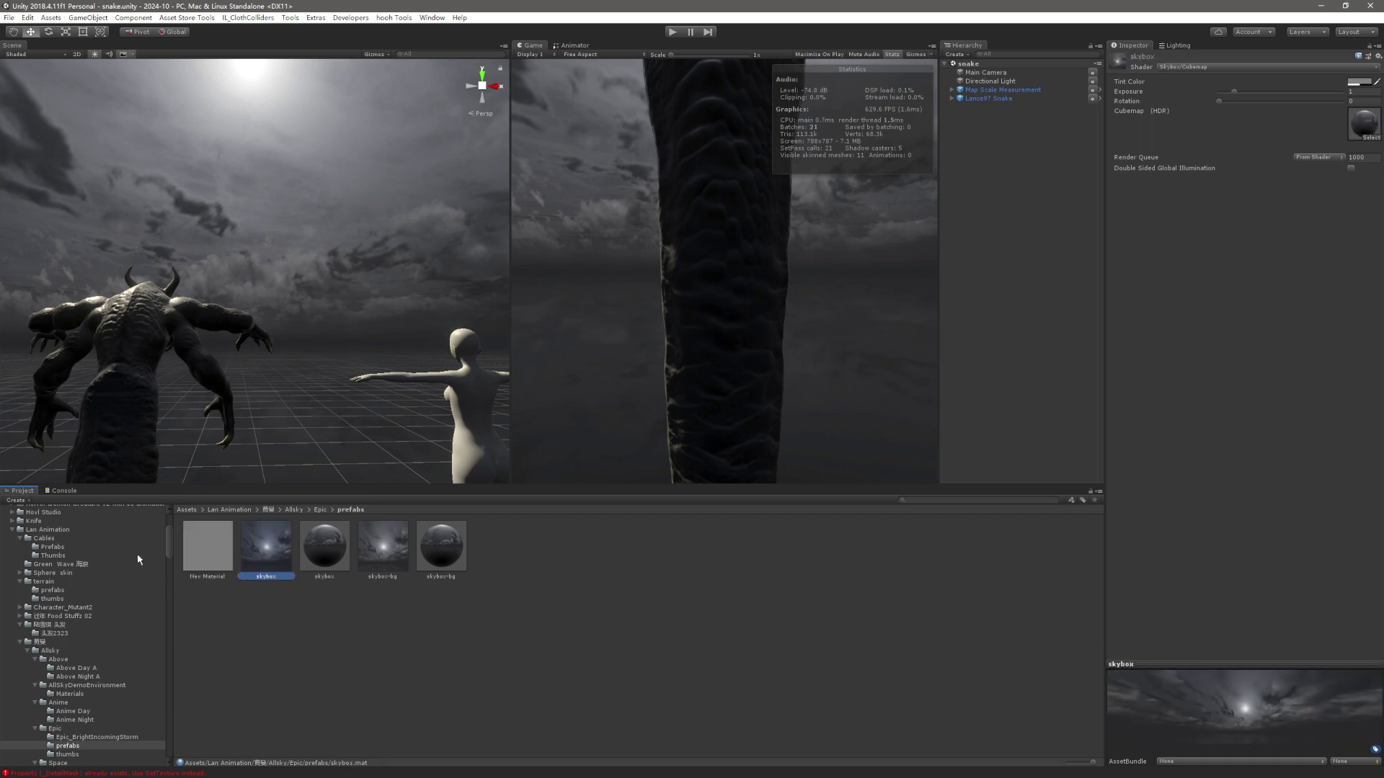
Compare the skybox material and texture import settings against the other skybox assets.
click(322, 555)
click(266, 547)
drag(1353, 143, 269, 554)
click(325, 555)
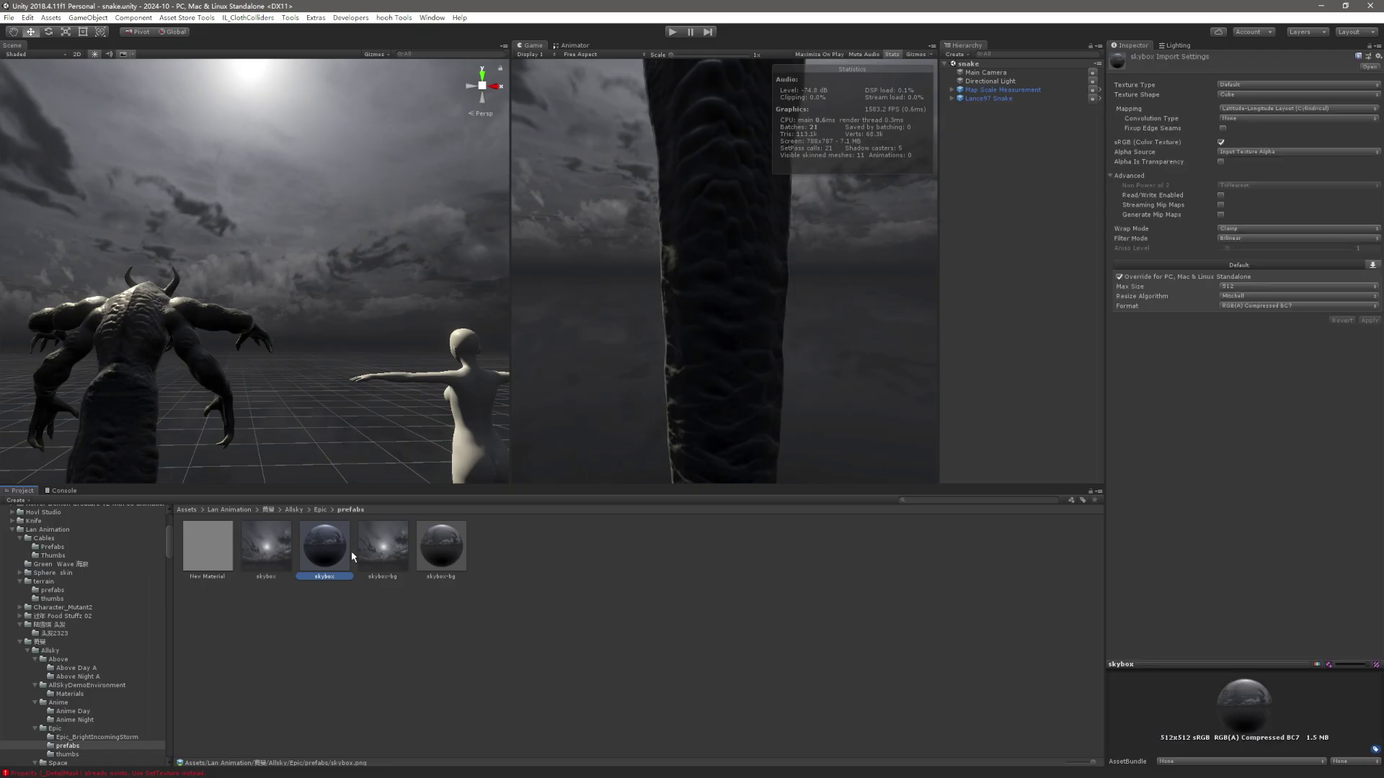
click(388, 560)
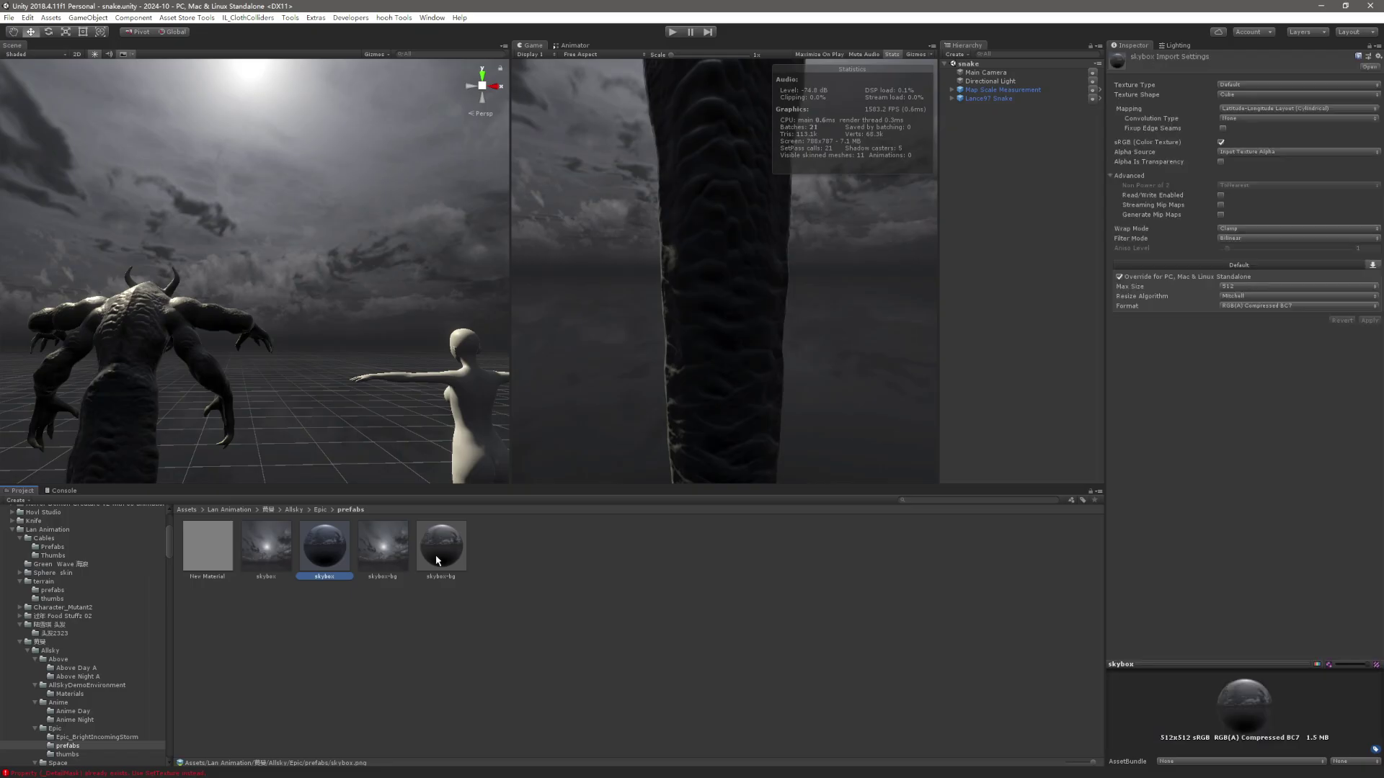
click(261, 562)
click(318, 562)
Display the skybox-bg texture's import settings: 4096x4096 RGB Compressed DXT1.
click(384, 555)
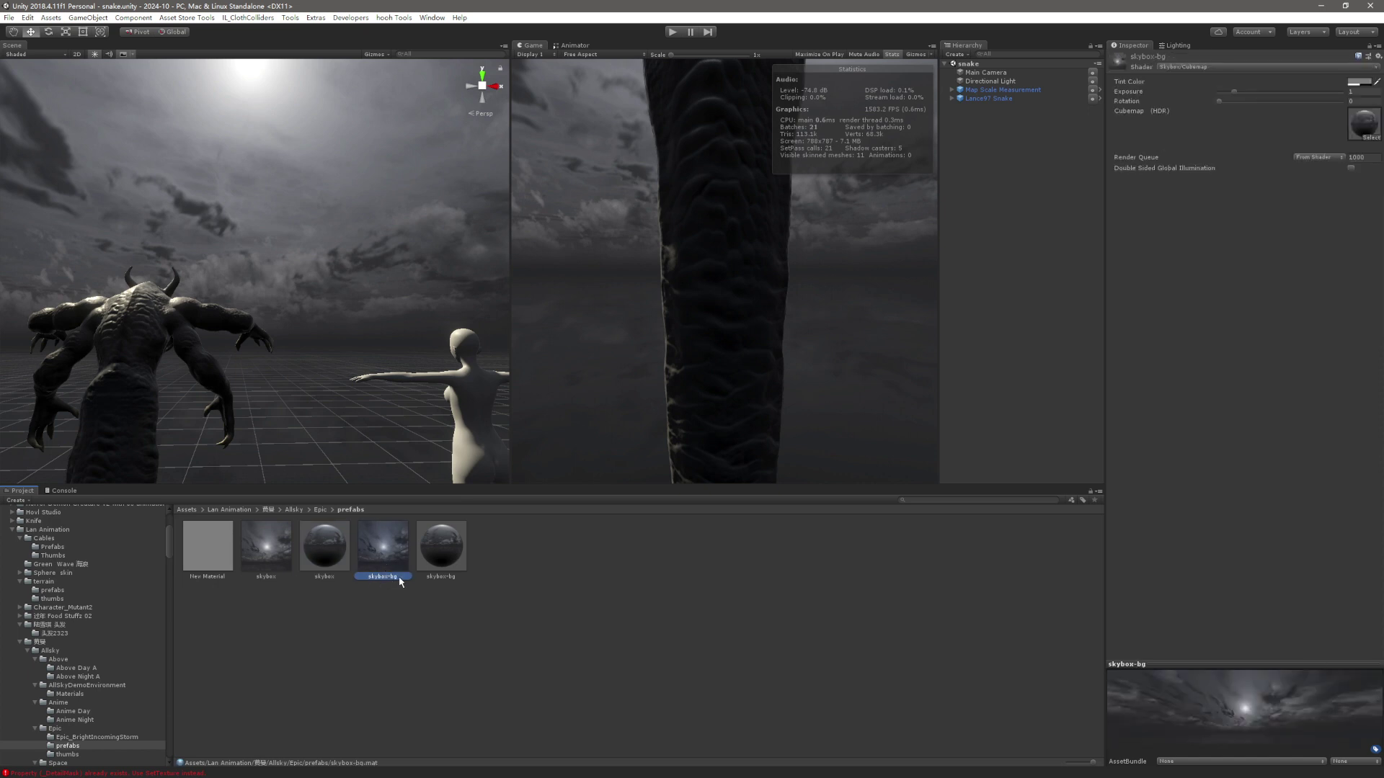
click(438, 573)
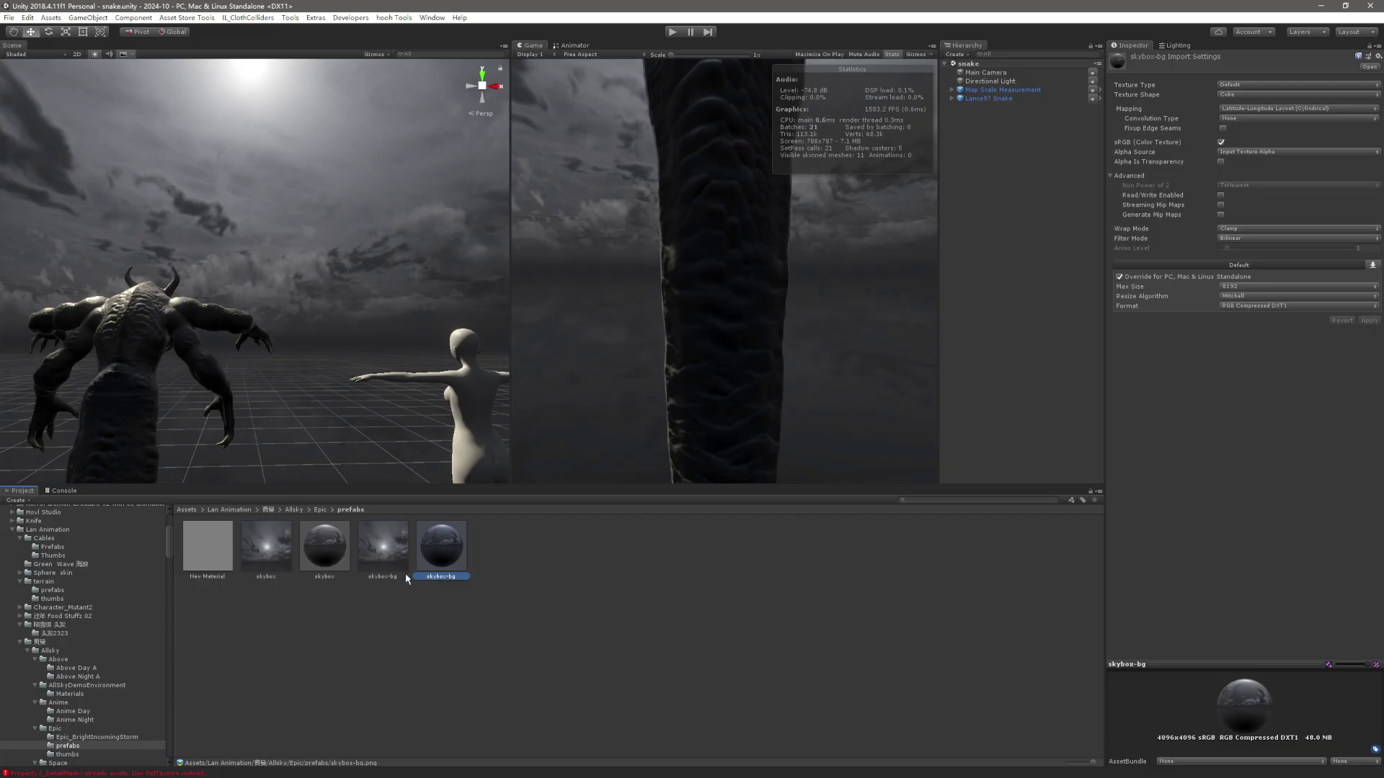
click(326, 552)
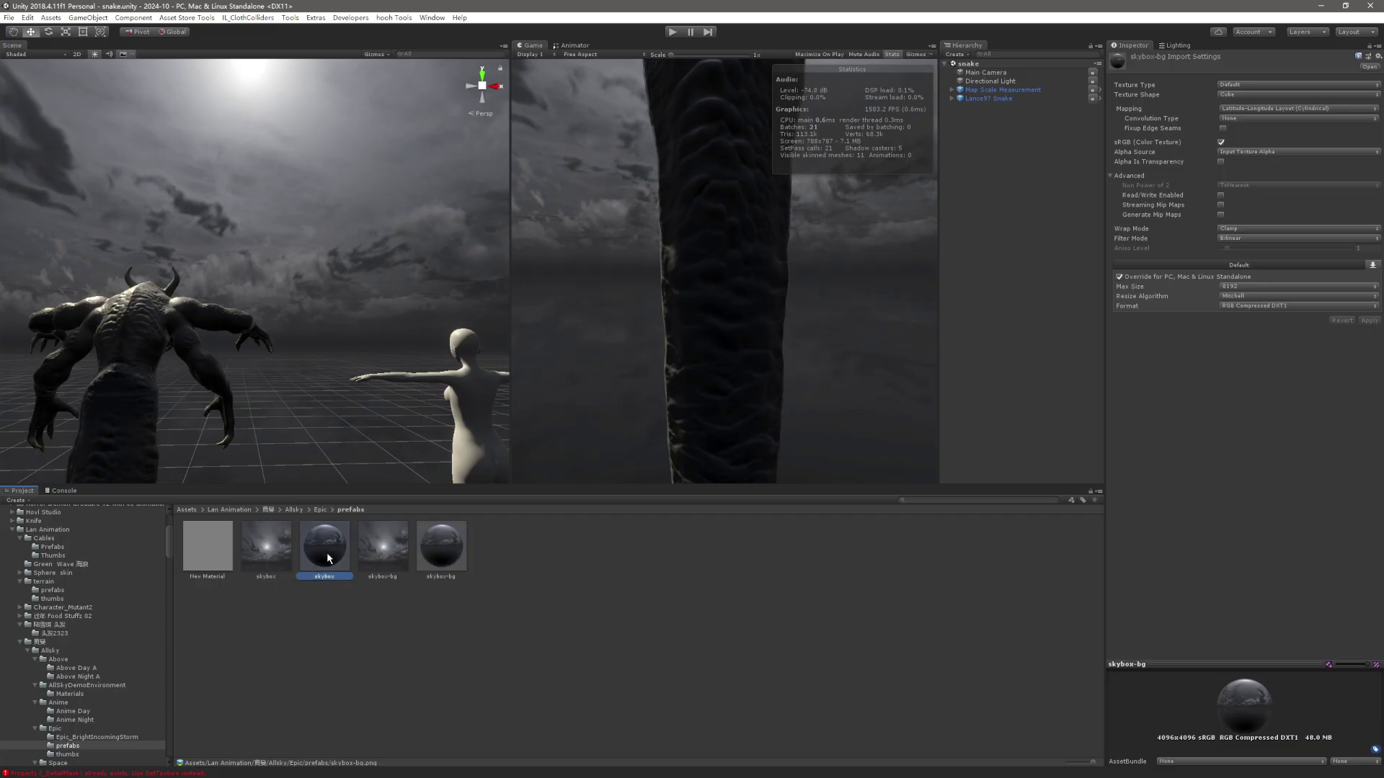
click(426, 578)
click(374, 545)
click(440, 547)
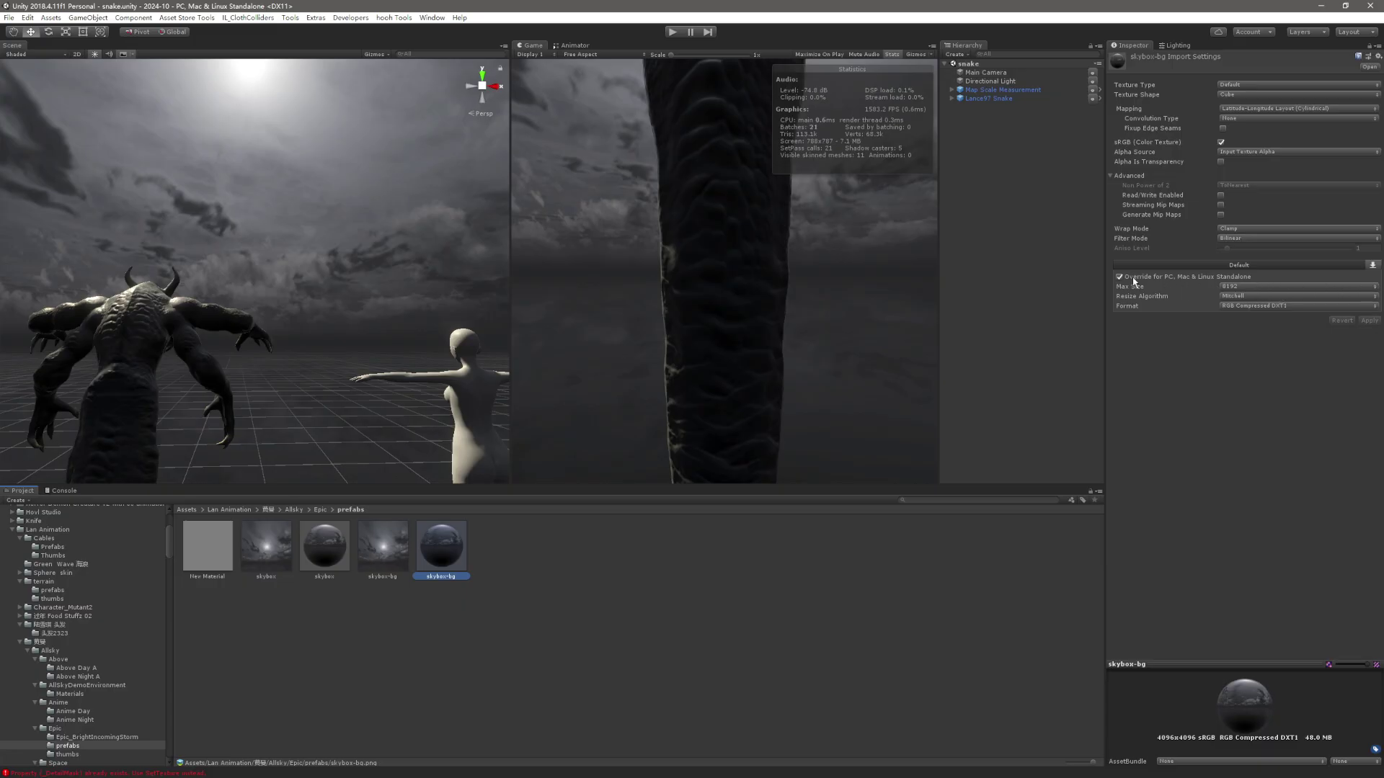
On the Default platform tab, review Max Size options and leave it at 4096.
click(1281, 266)
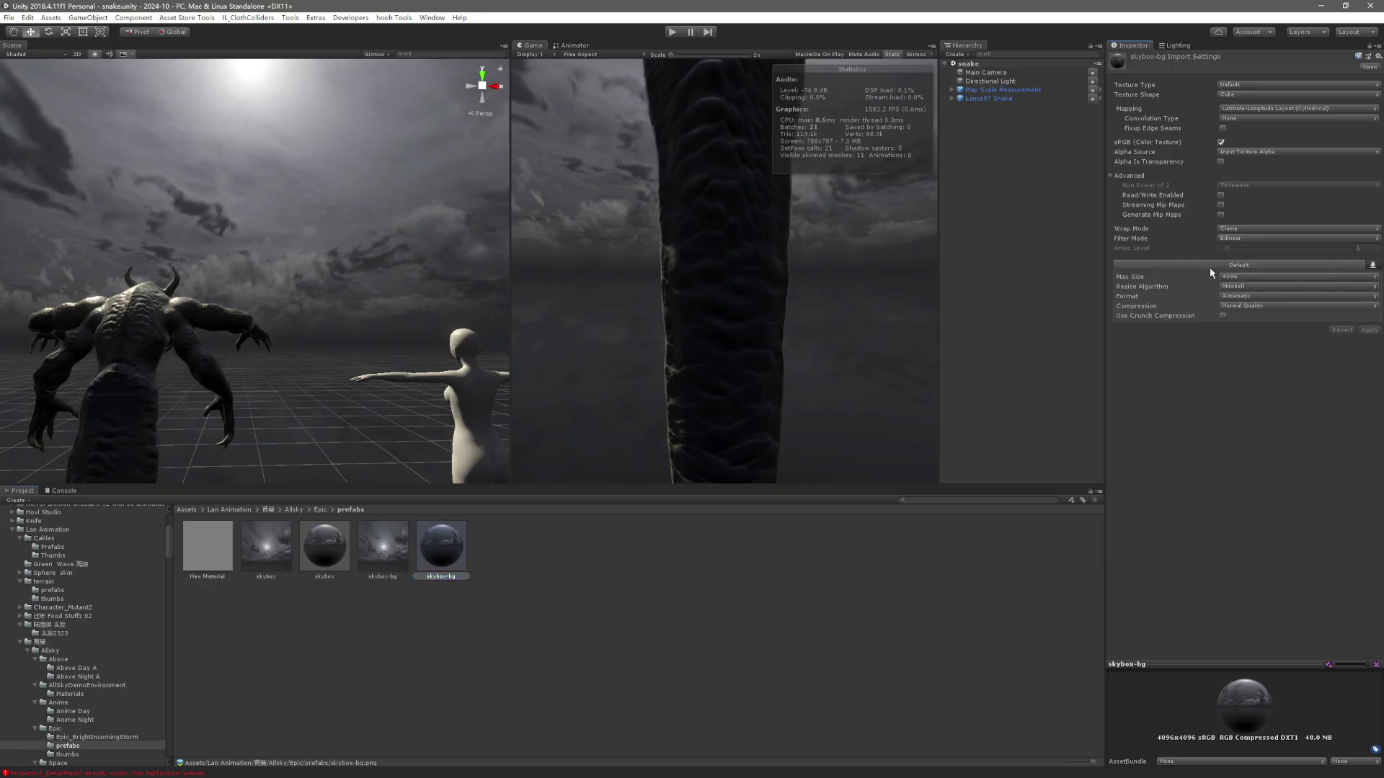
click(1234, 277)
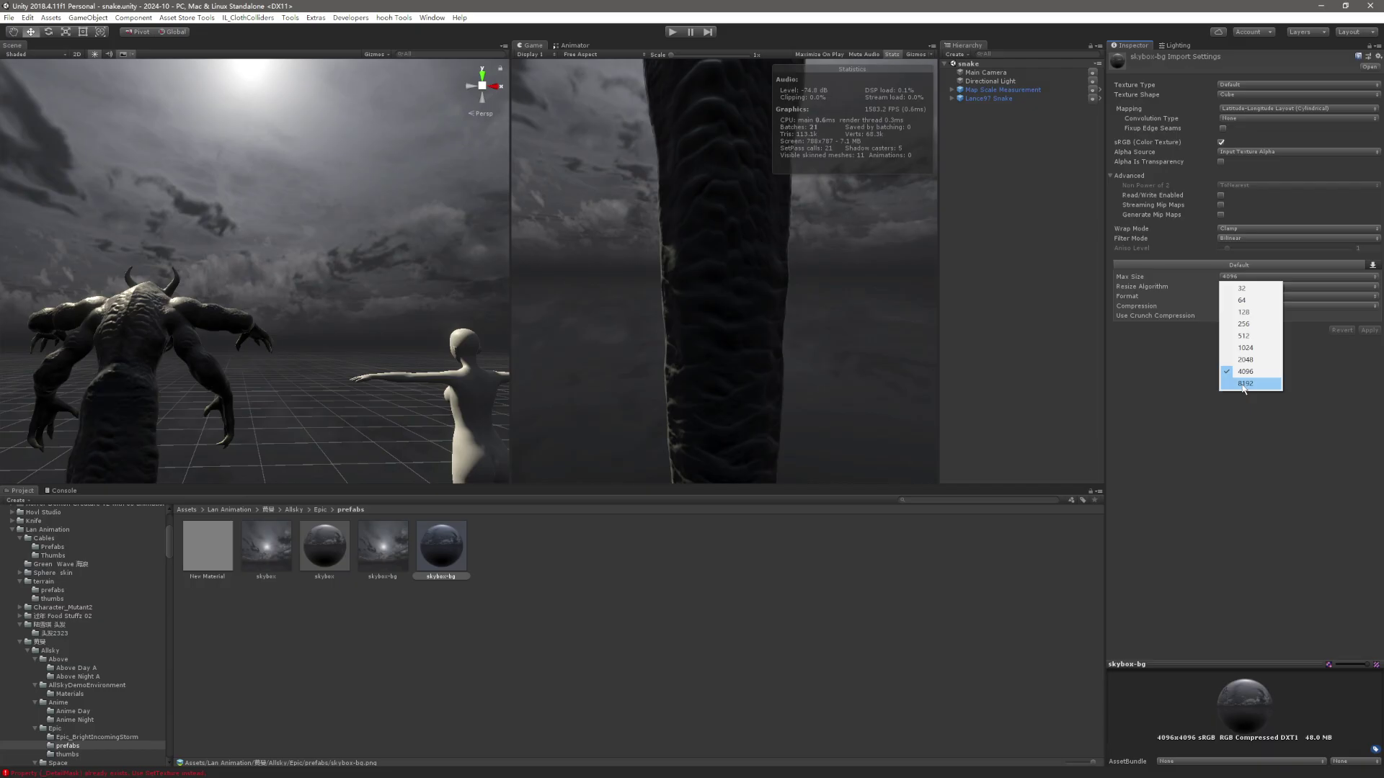
key(Escape)
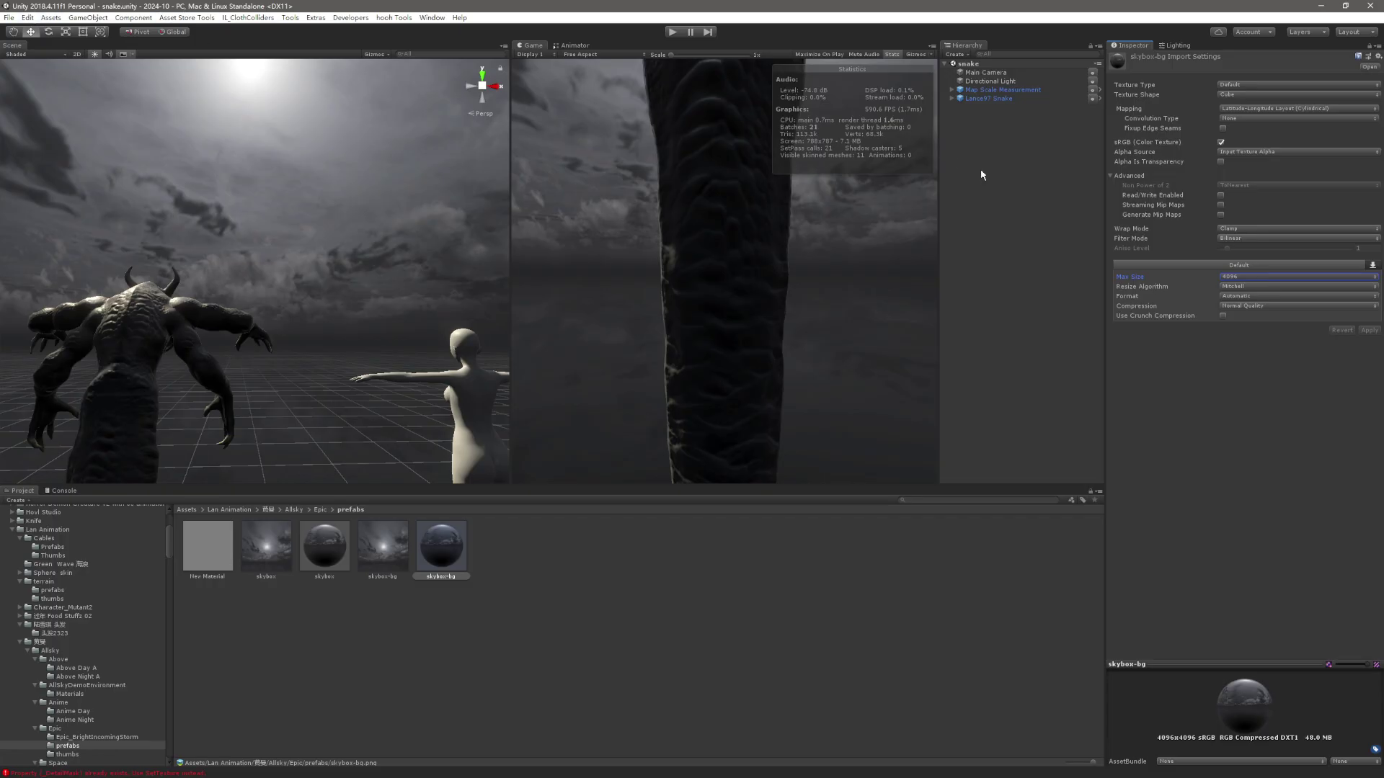
click(1243, 277)
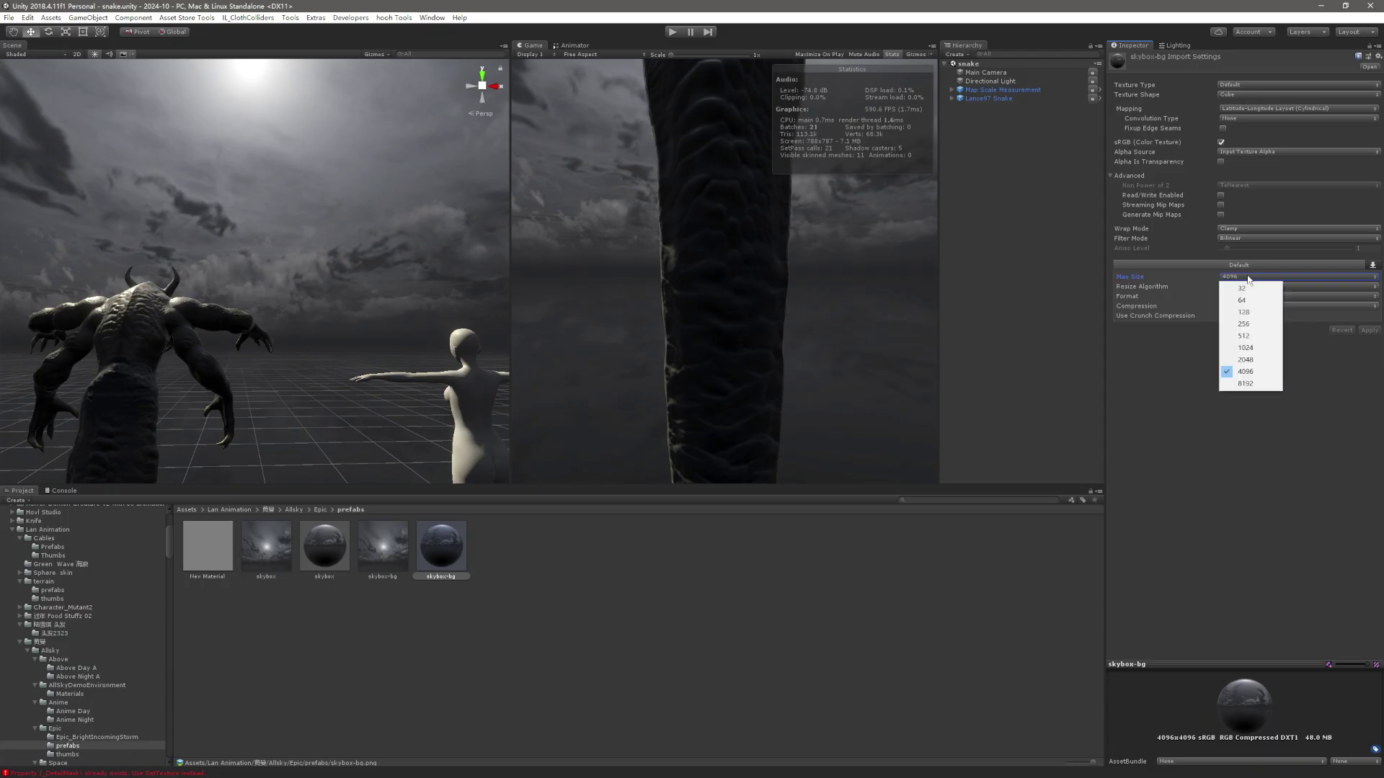
click(1245, 372)
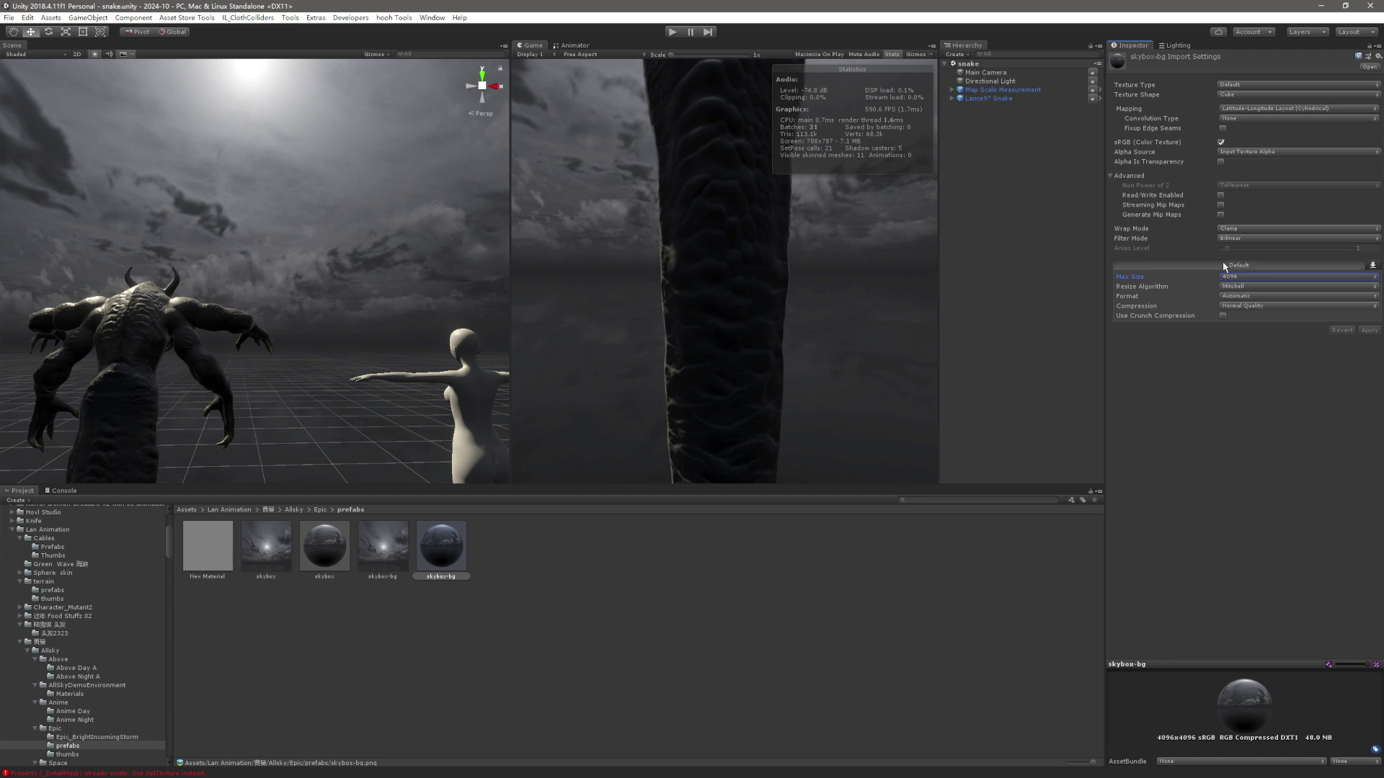
click(1256, 281)
click(1189, 372)
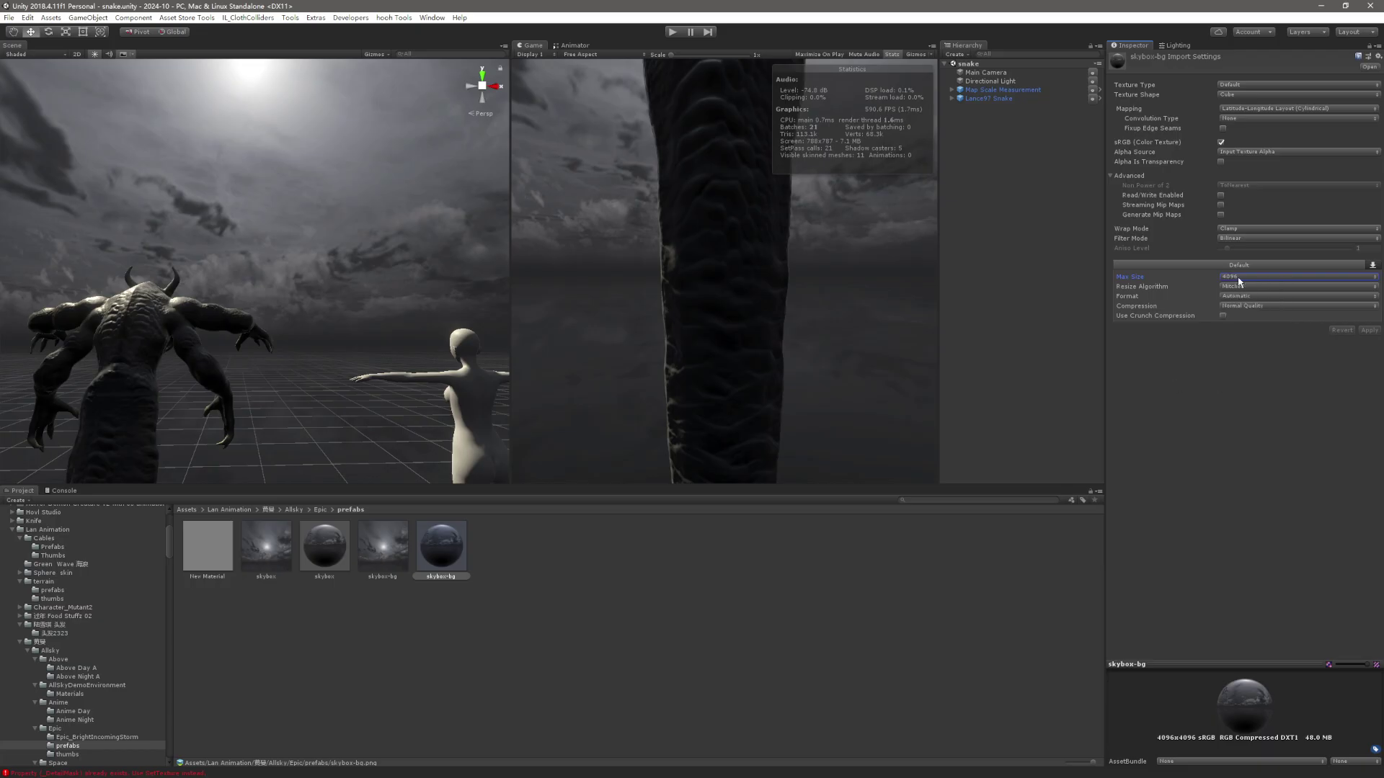
Keep skybox-bg's PC, Mac & Linux Standalone override at Max Size 8192 with RGB Compressed DXT1 format.
click(1373, 266)
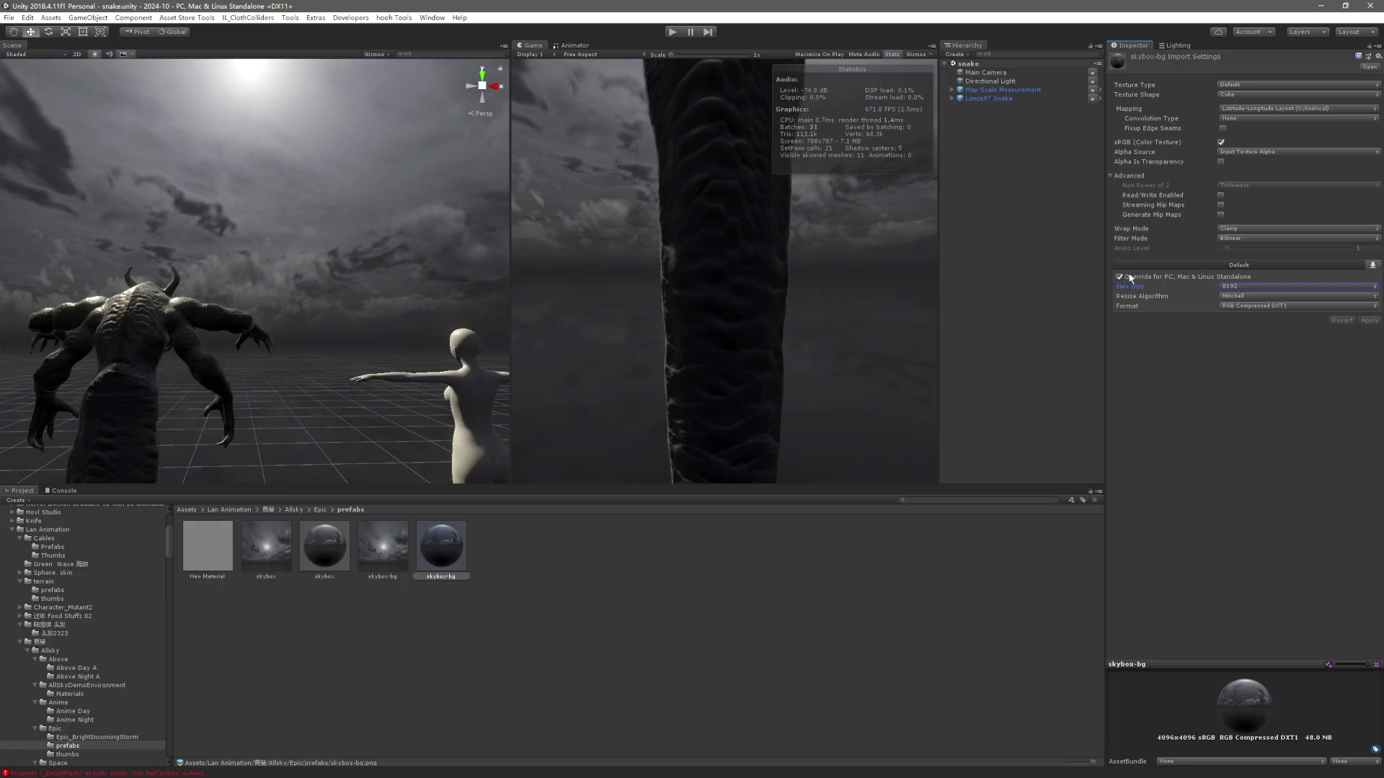
click(1223, 287)
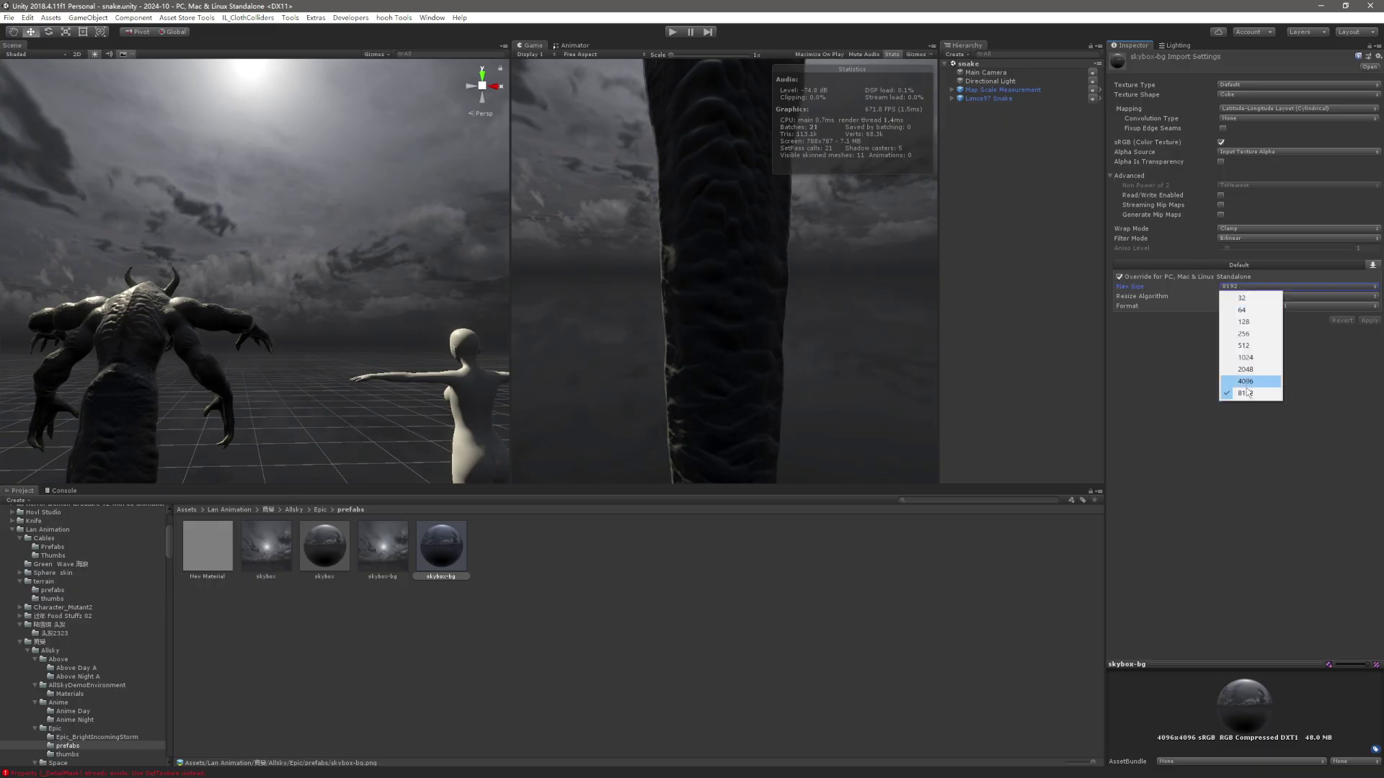
click(1143, 370)
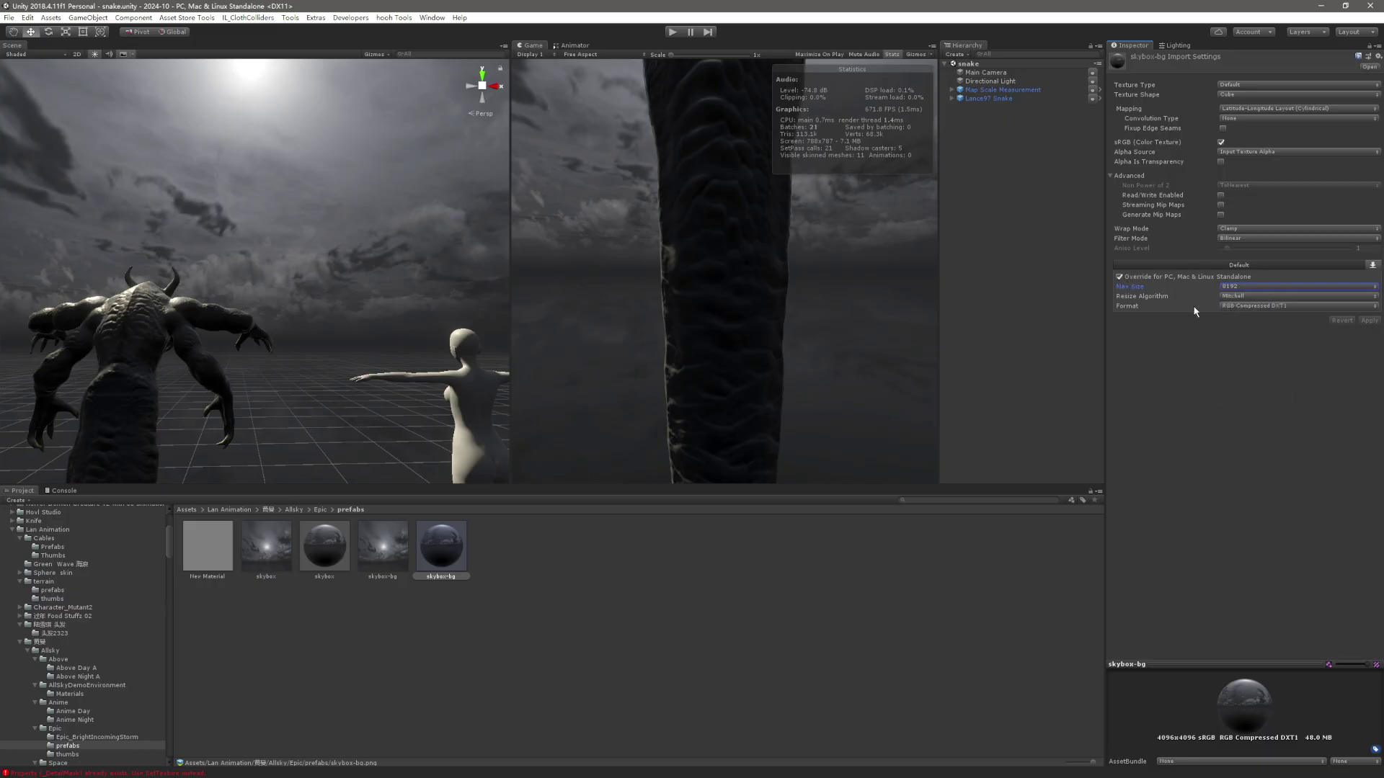
click(1234, 306)
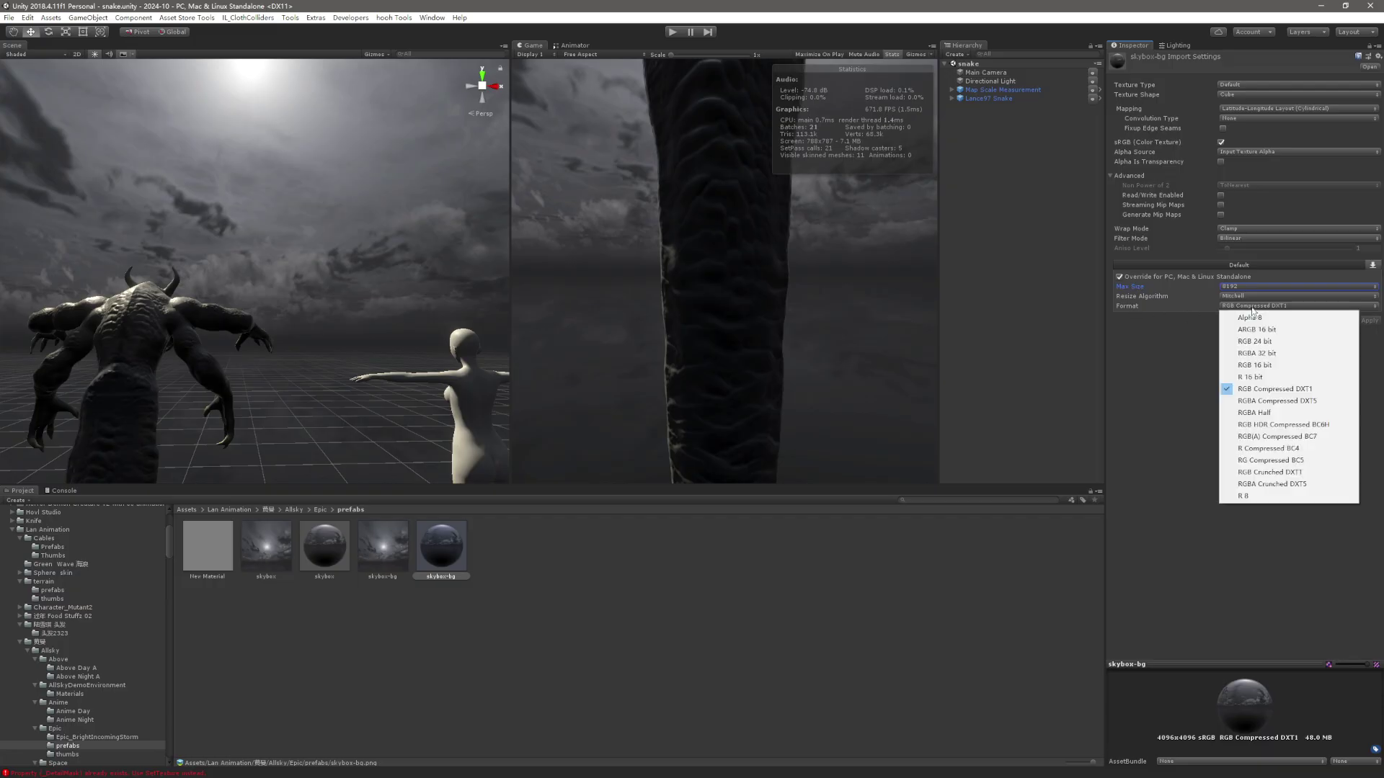